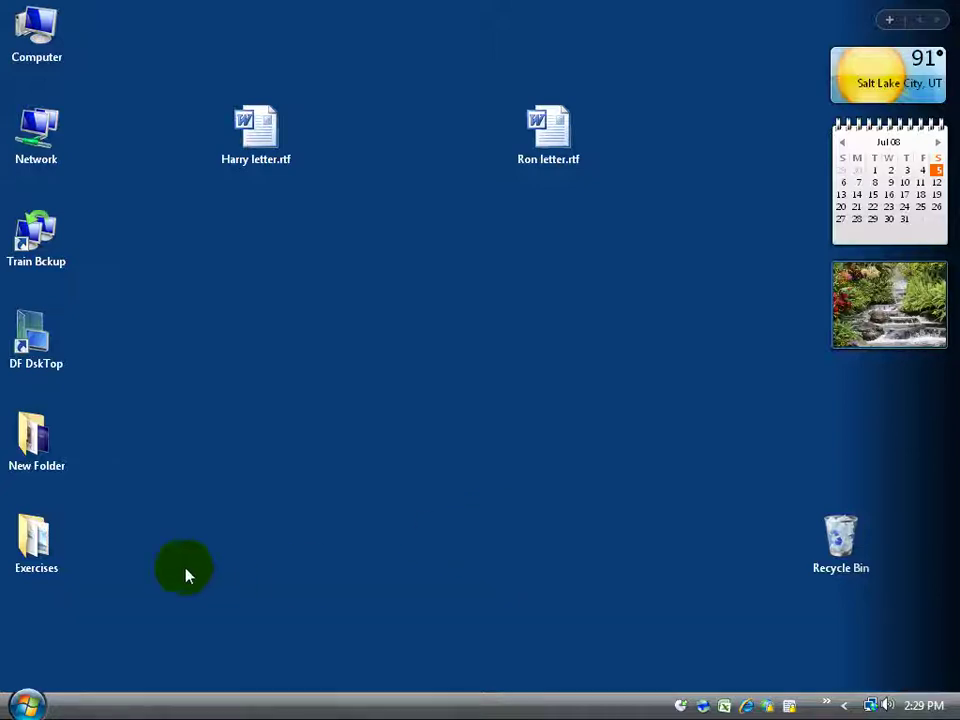
{"action": "double_click", "coordinate": [57, 557]}
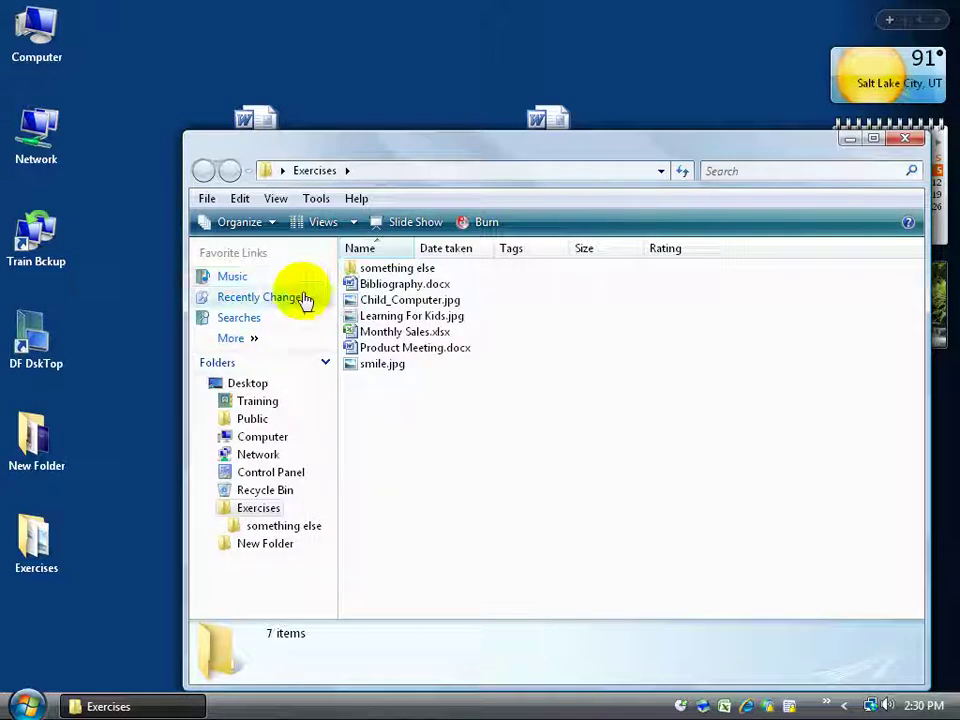
{"action": "left_click", "coordinate": [257, 343]}
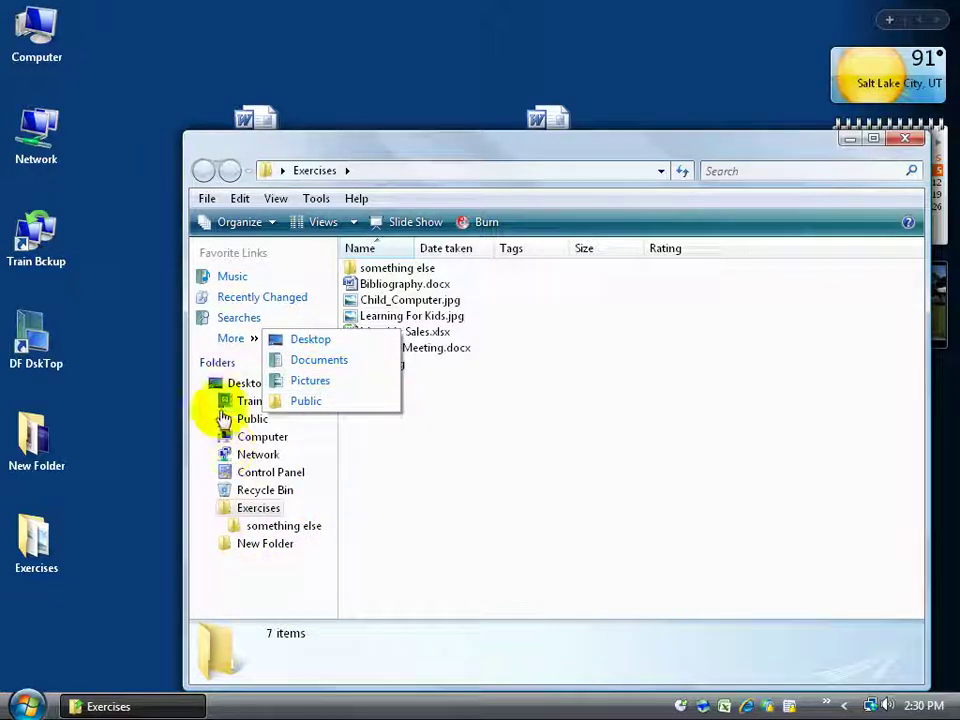
{"action": "left_click", "coordinate": [459, 482]}
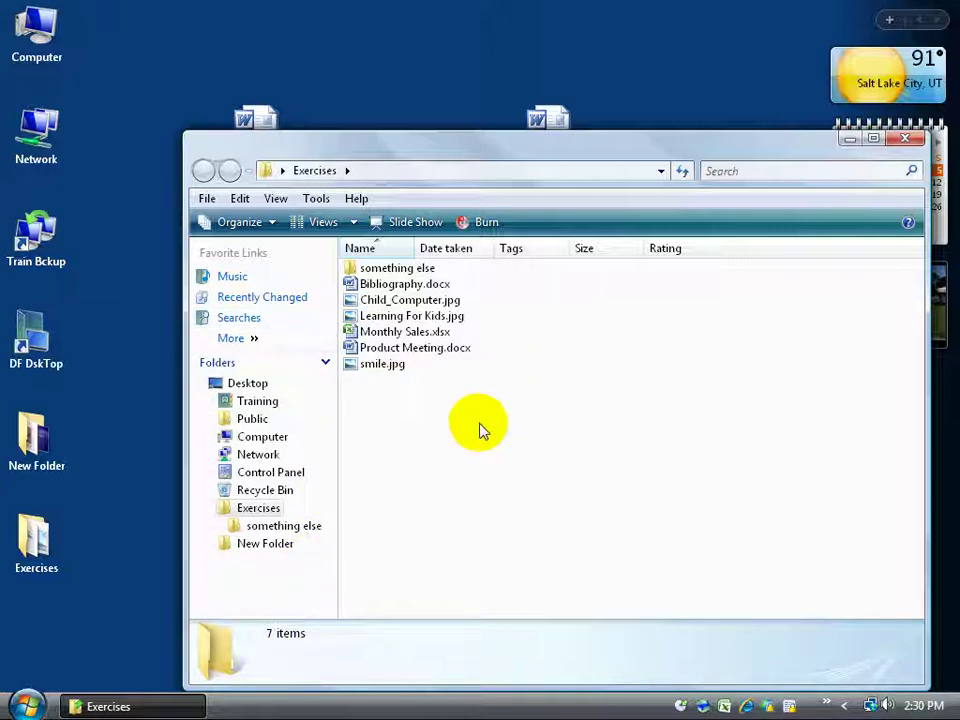
View the details-pane info for smile.jpg, then for the something else folder
{"action": "left_click", "coordinate": [390, 366]}
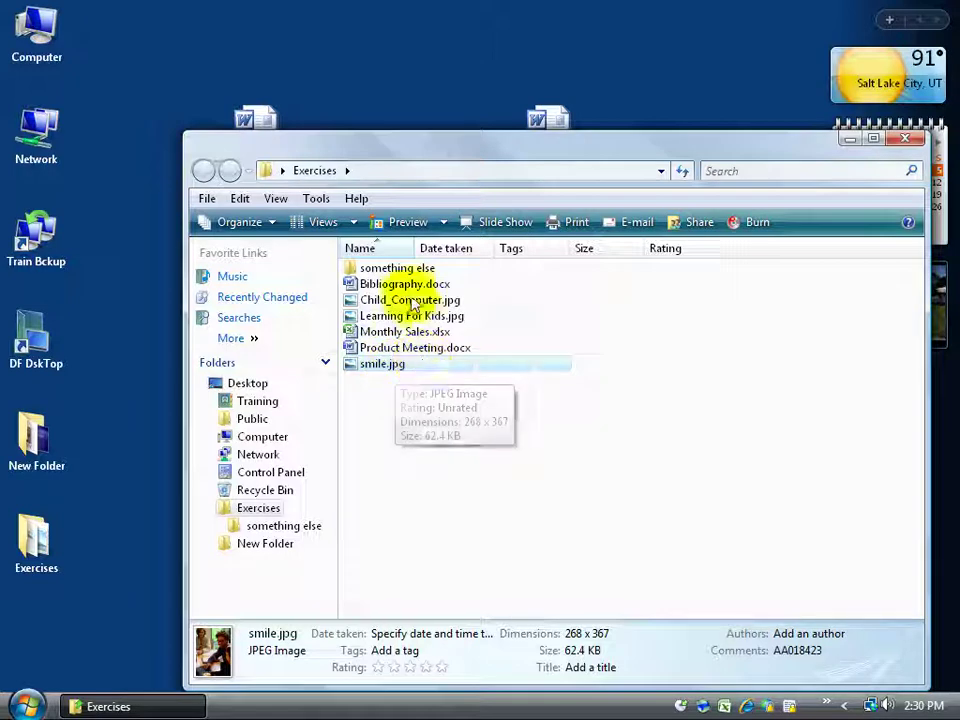
{"action": "left_click", "coordinate": [398, 268]}
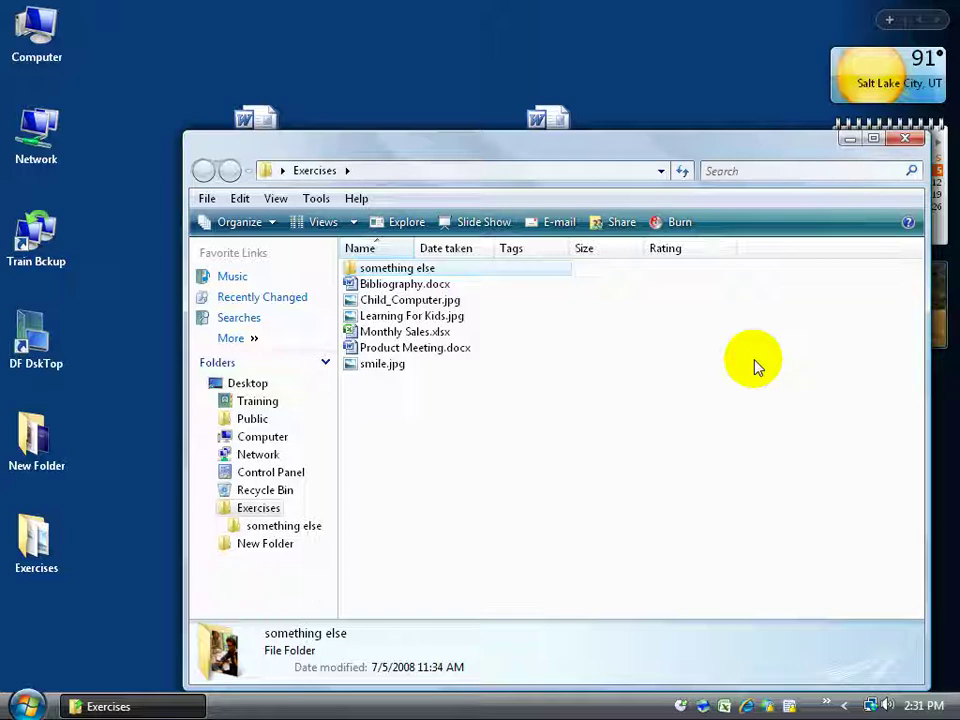
Close and reopen the Exercises folder three ways: Explore, Open, then double-clicking its desktop icon
{"action": "left_click", "coordinate": [905, 139]}
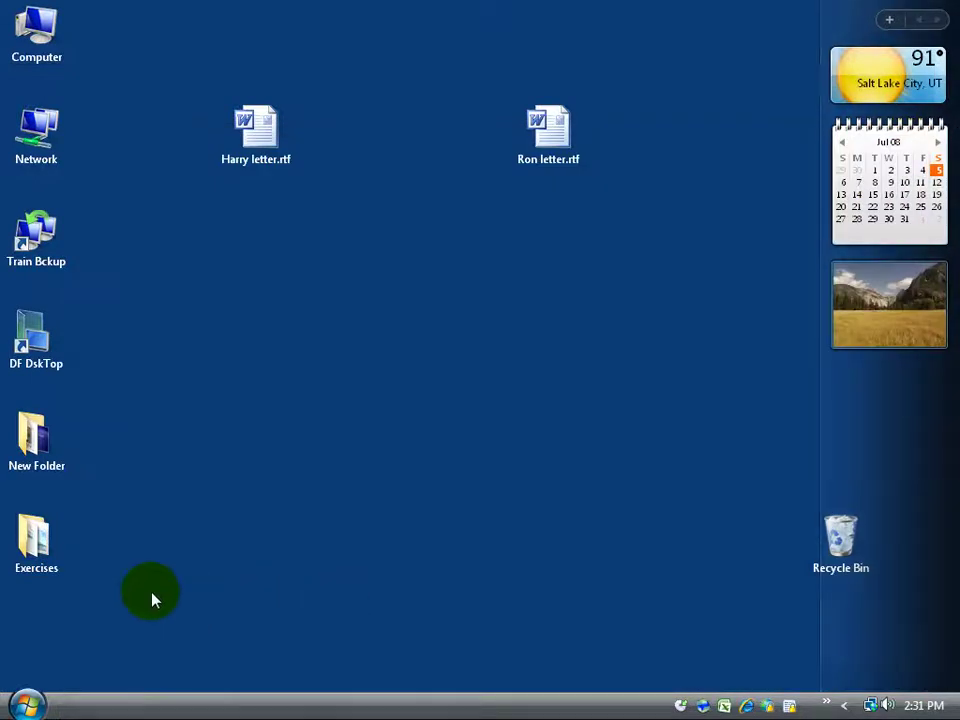
{"action": "right_click", "coordinate": [33, 542]}
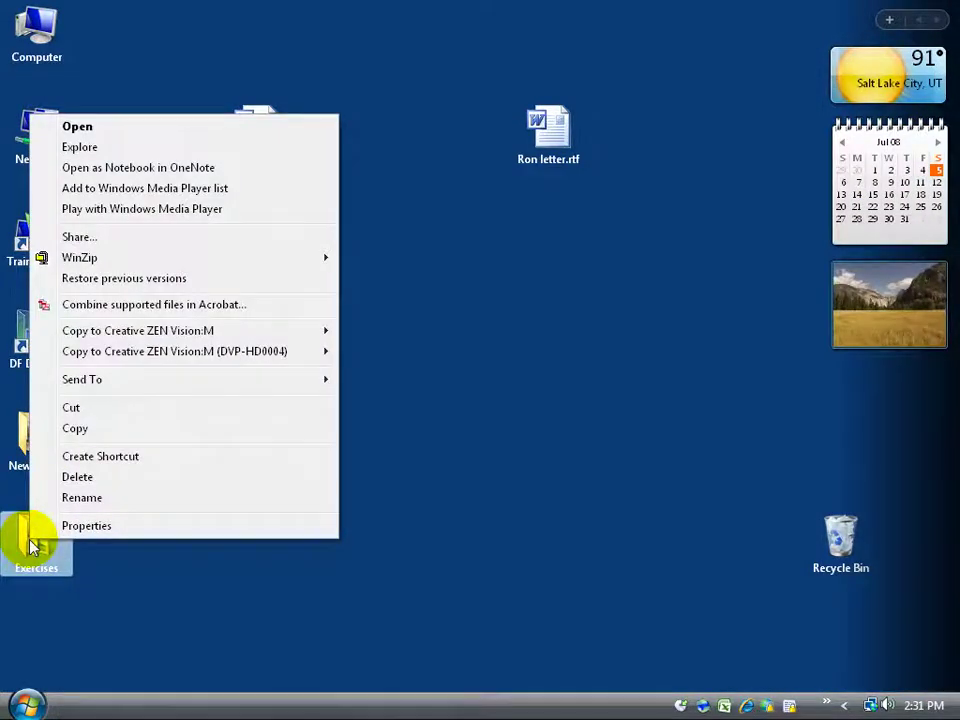
{"action": "left_click", "coordinate": [112, 150]}
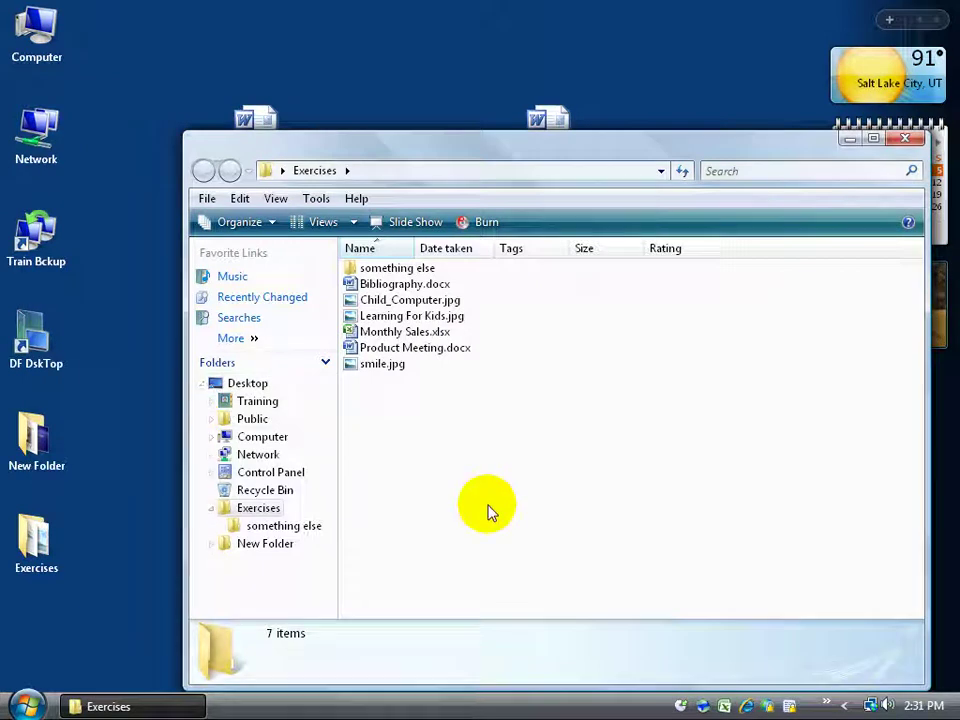
{"action": "left_click", "coordinate": [904, 138]}
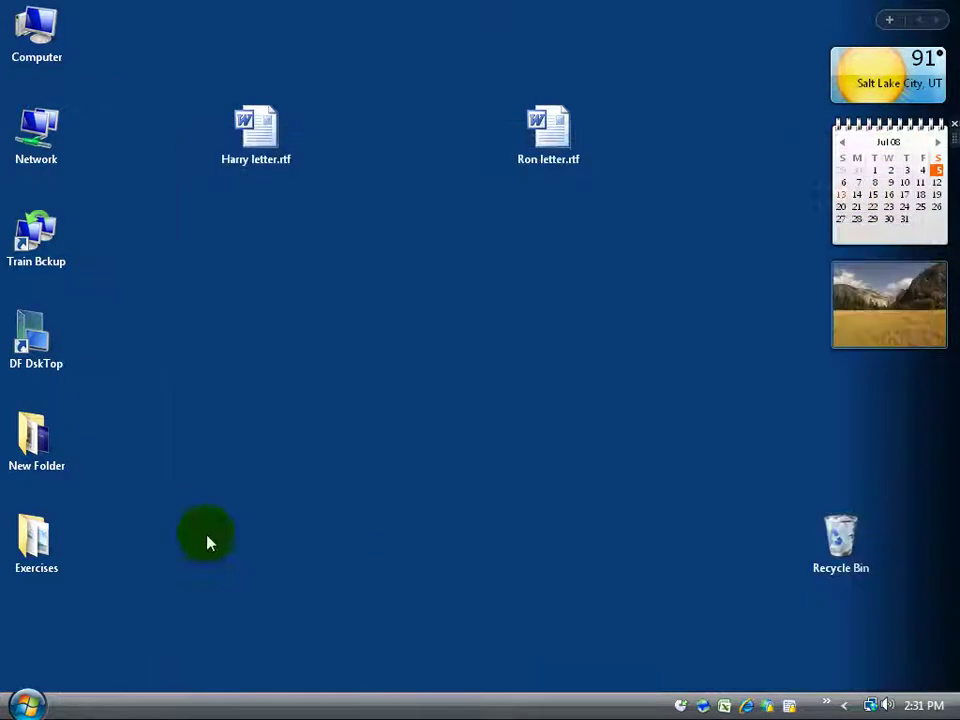
{"action": "right_click", "coordinate": [37, 545]}
{"action": "left_click", "coordinate": [118, 132]}
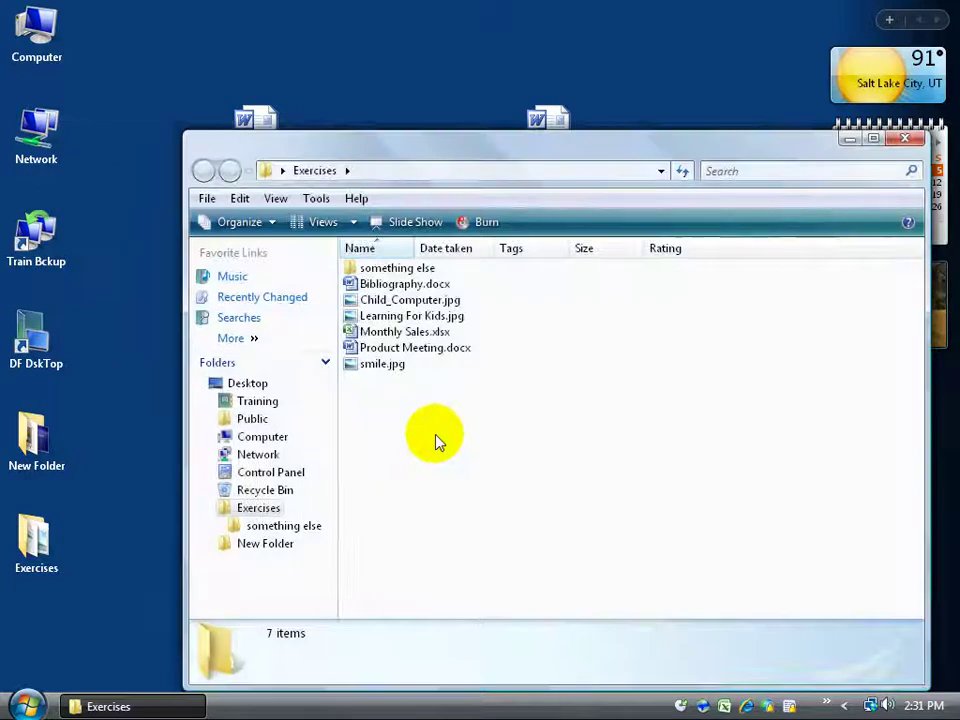
{"action": "left_click", "coordinate": [904, 138]}
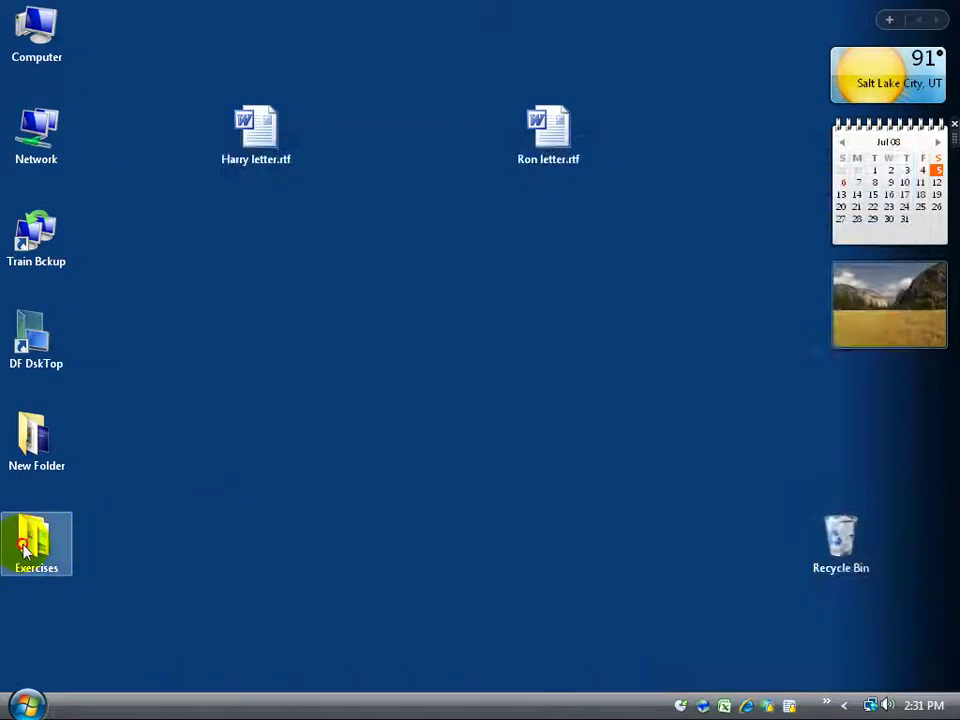
{"action": "double_click", "coordinate": [24, 548]}
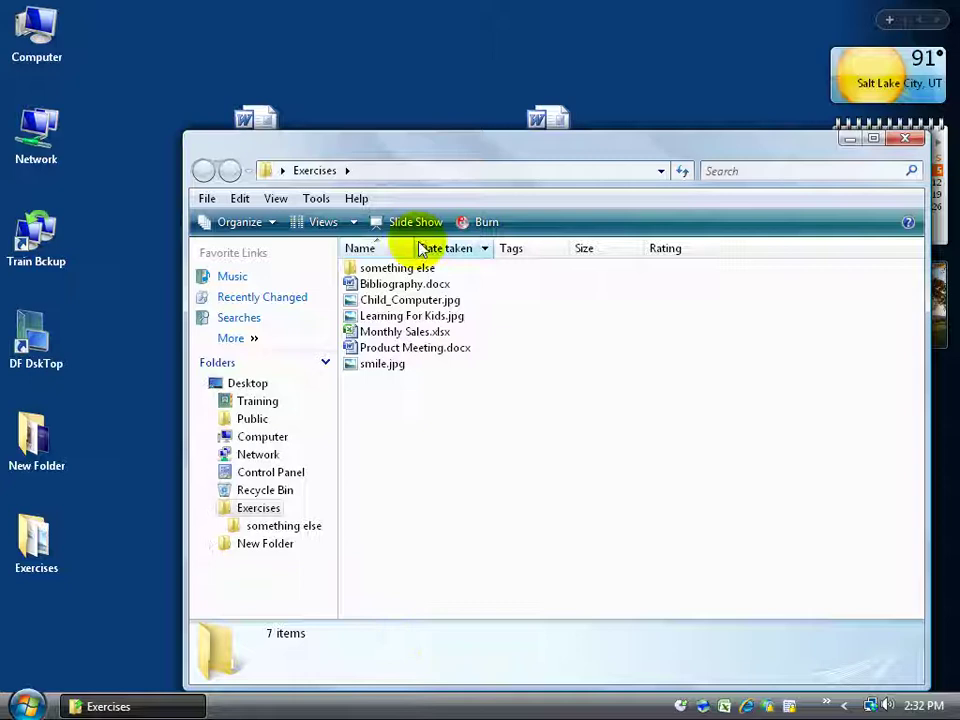
Use the address-bar breadcrumbs to visit something else, return to Exercises, revisit it, then go to Desktop
{"action": "left_click", "coordinate": [347, 172]}
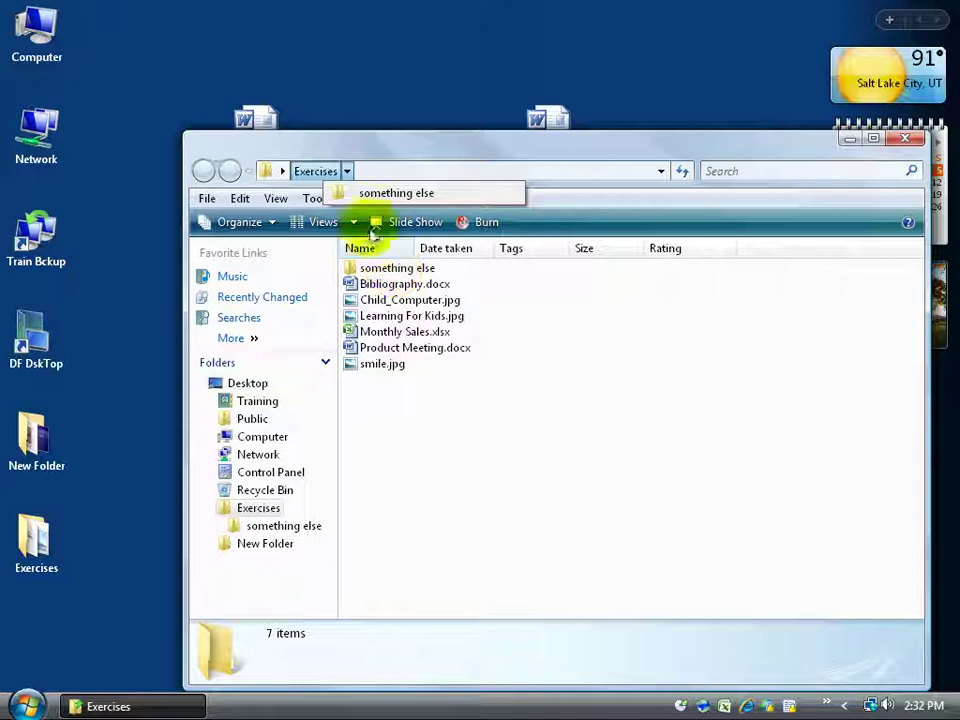
{"action": "left_click", "coordinate": [395, 193]}
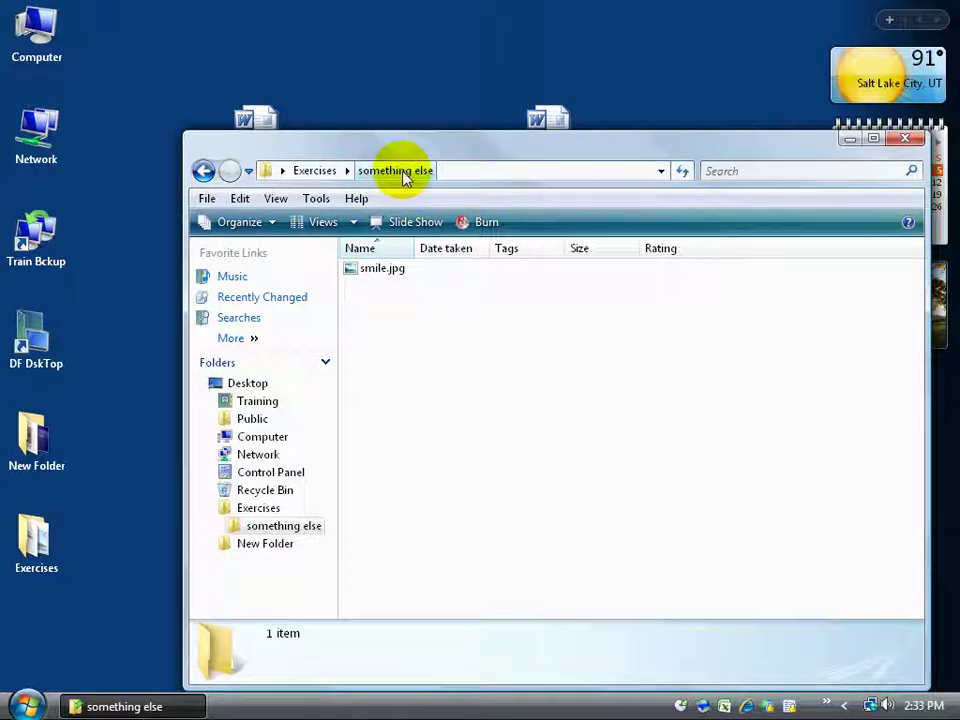
{"action": "left_click", "coordinate": [313, 172]}
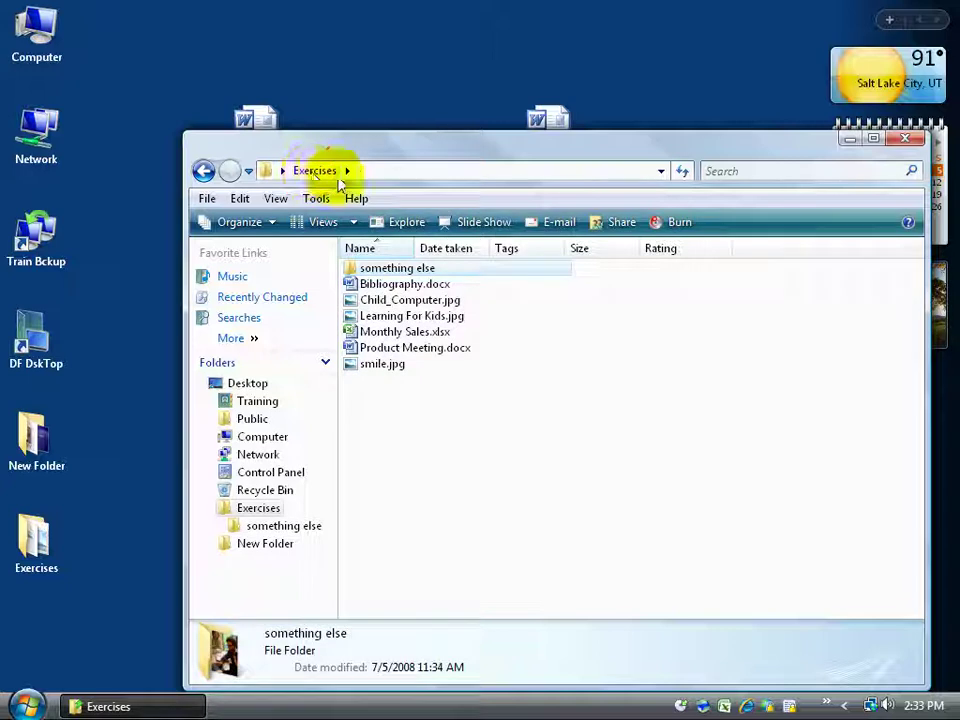
{"action": "left_click", "coordinate": [347, 170]}
{"action": "left_click", "coordinate": [360, 193]}
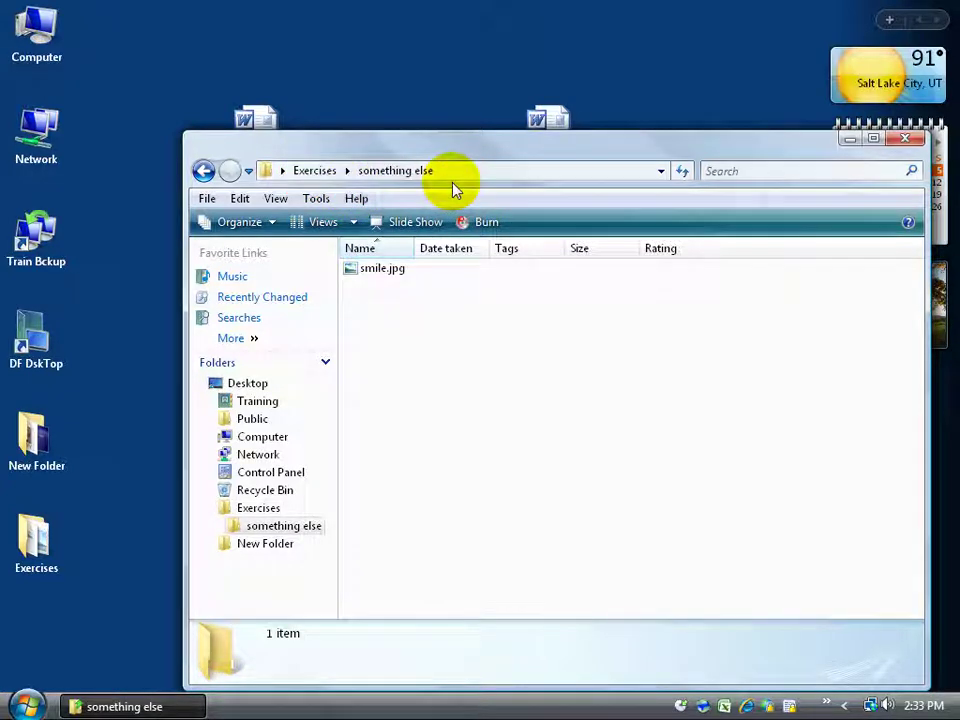
{"action": "left_click", "coordinate": [284, 172]}
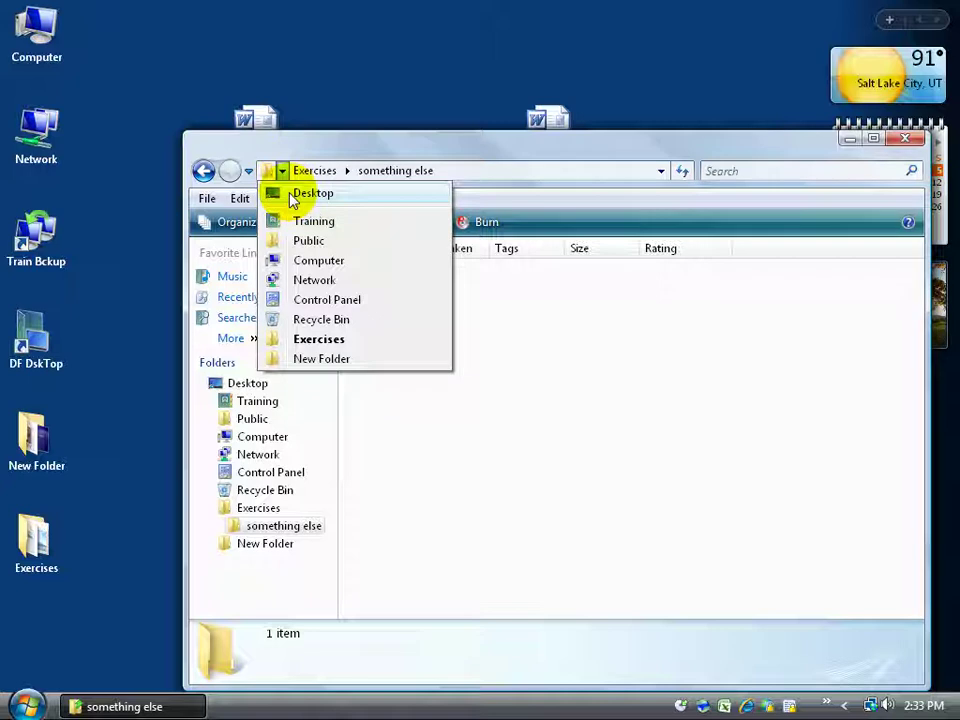
{"action": "left_click", "coordinate": [291, 197]}
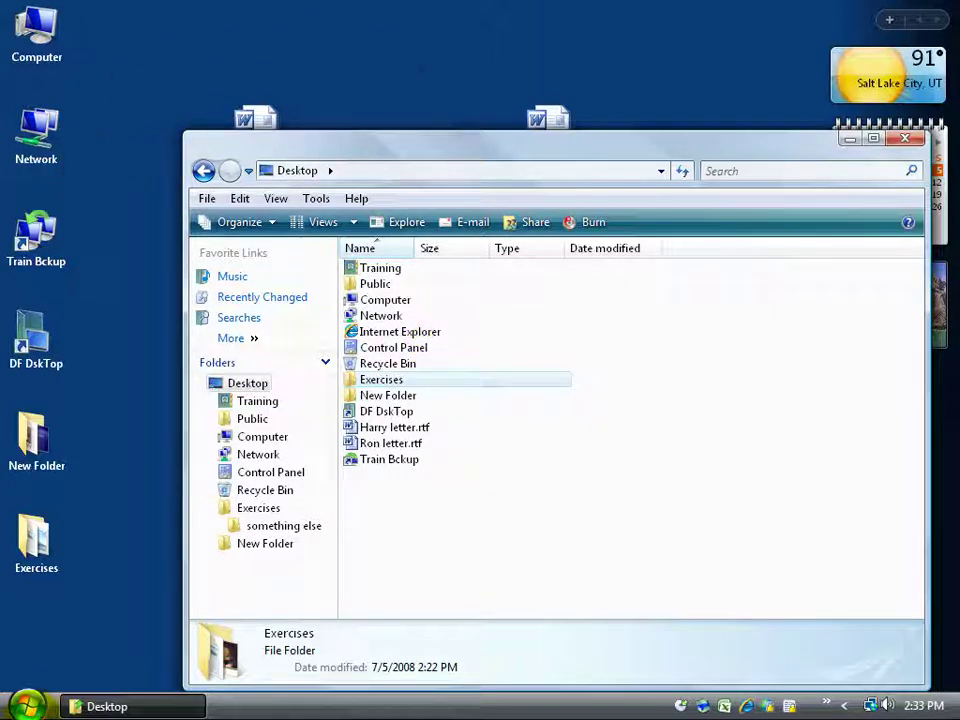
{"action": "left_click", "coordinate": [27, 705]}
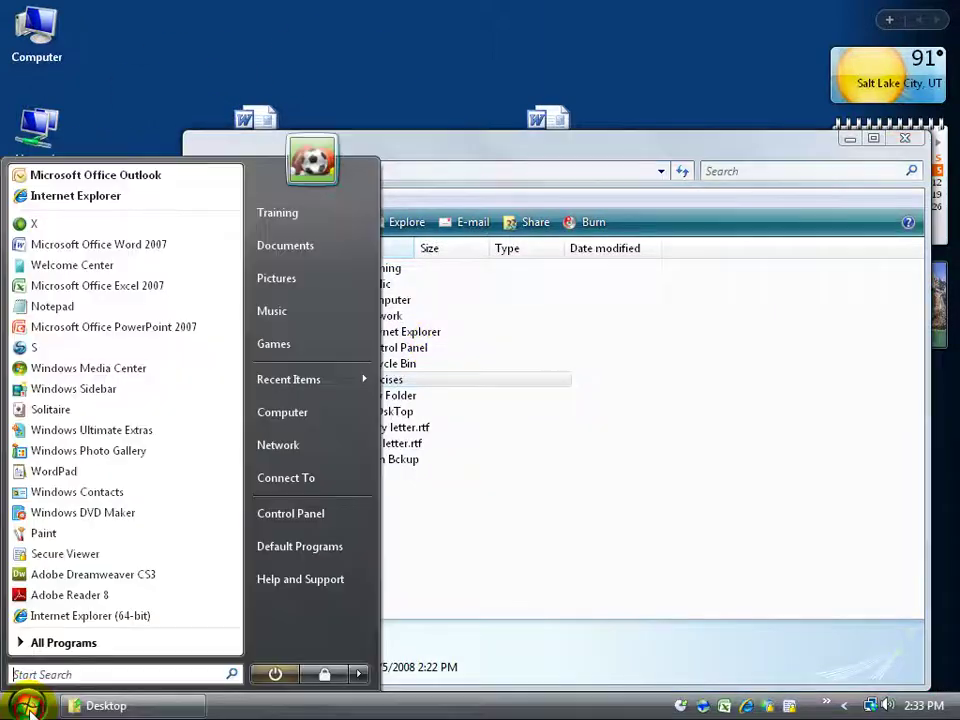
{"action": "left_click", "coordinate": [301, 522]}
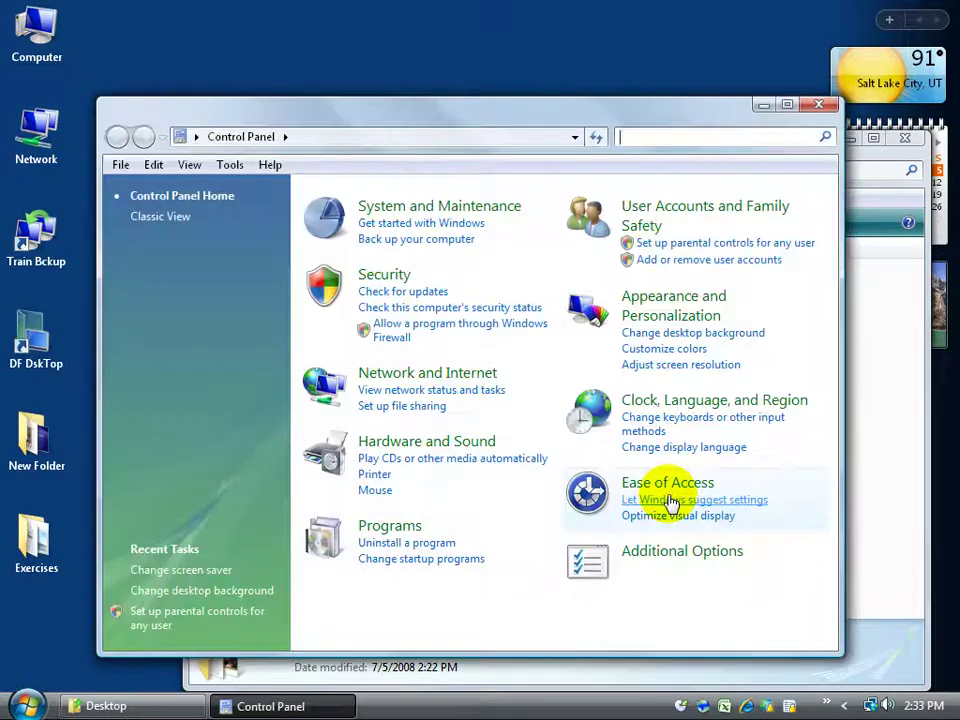
{"action": "left_click", "coordinate": [818, 104]}
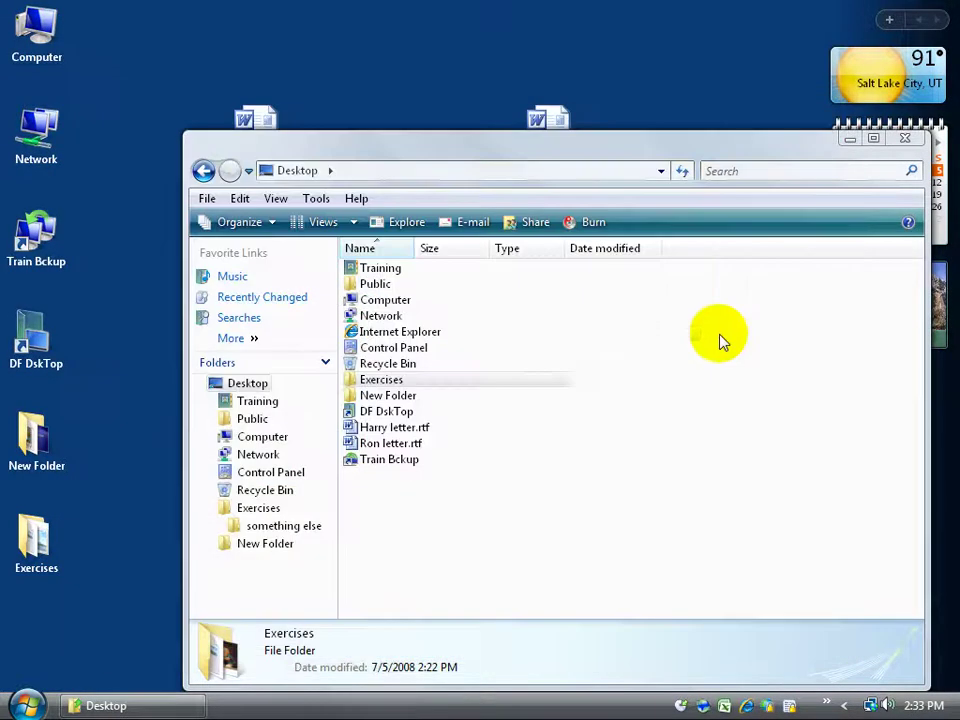
{"action": "double_click", "coordinate": [392, 350]}
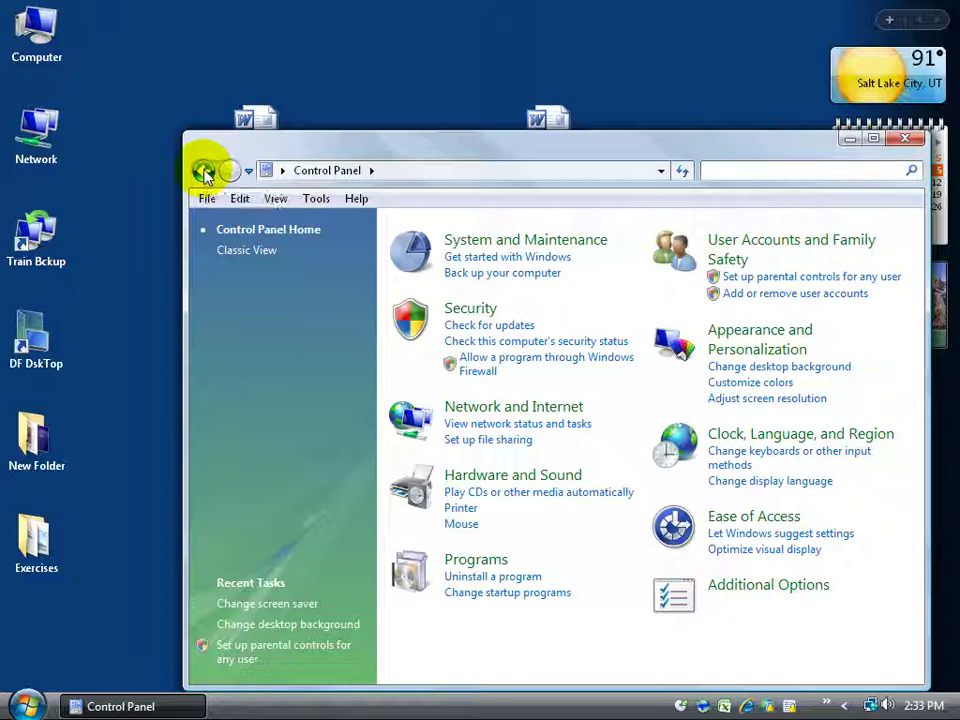
{"action": "left_click", "coordinate": [205, 174]}
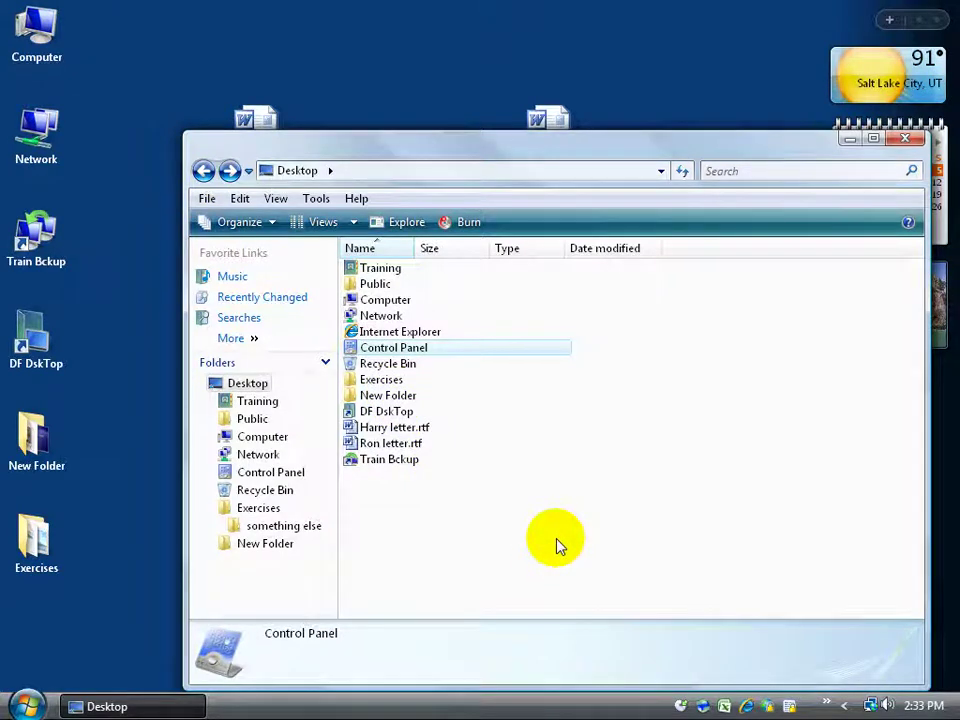
{"action": "left_click", "coordinate": [230, 172]}
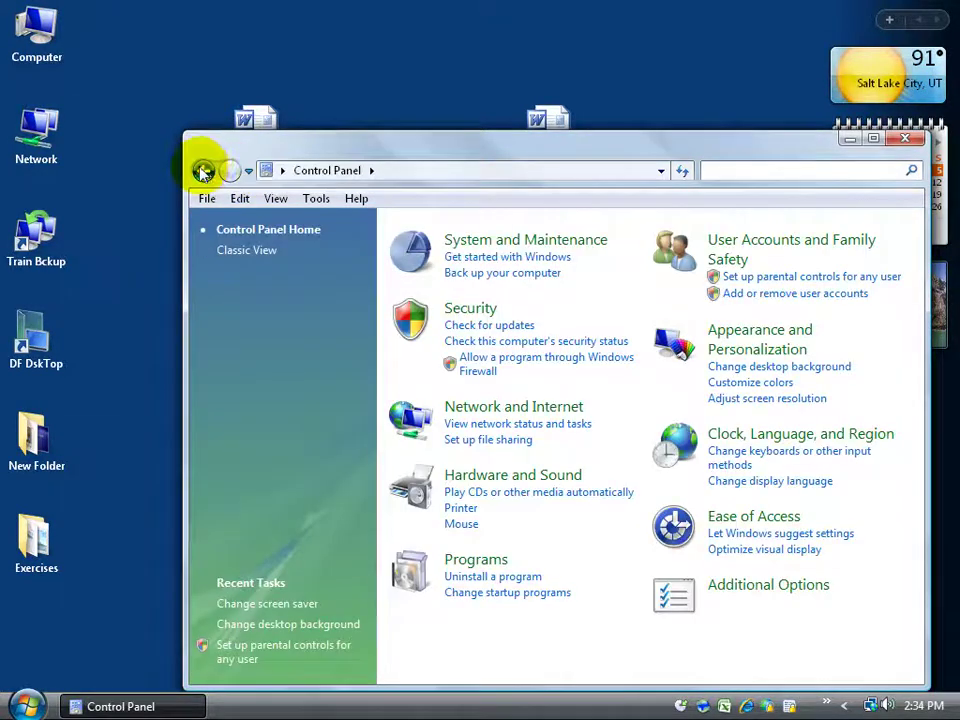
{"action": "left_click", "coordinate": [204, 170]}
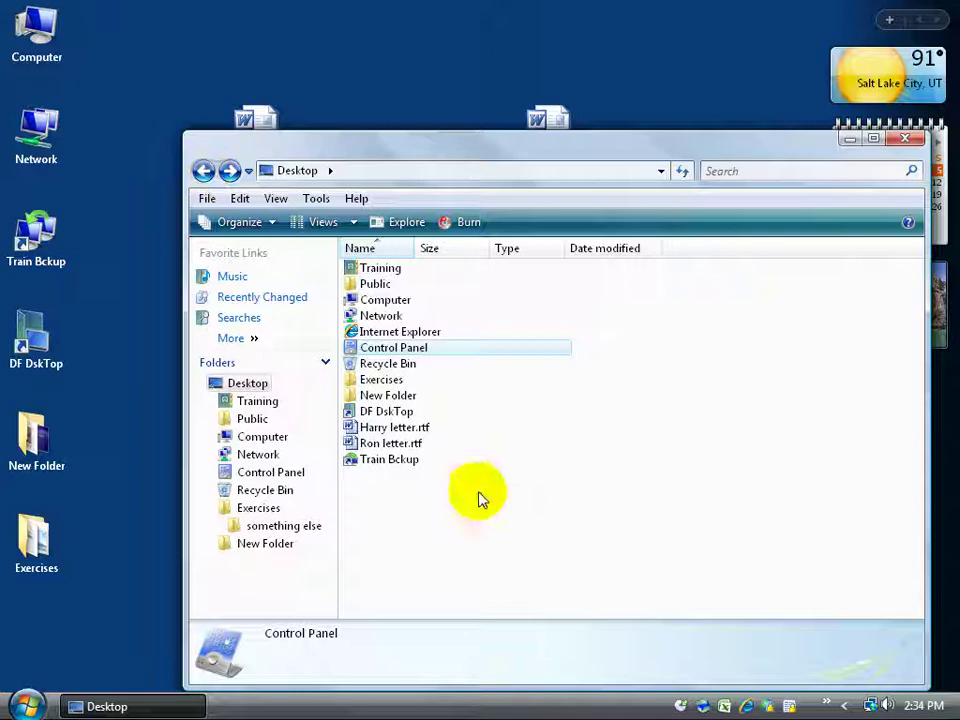
{"action": "mouse_move", "coordinate": [389, 390]}
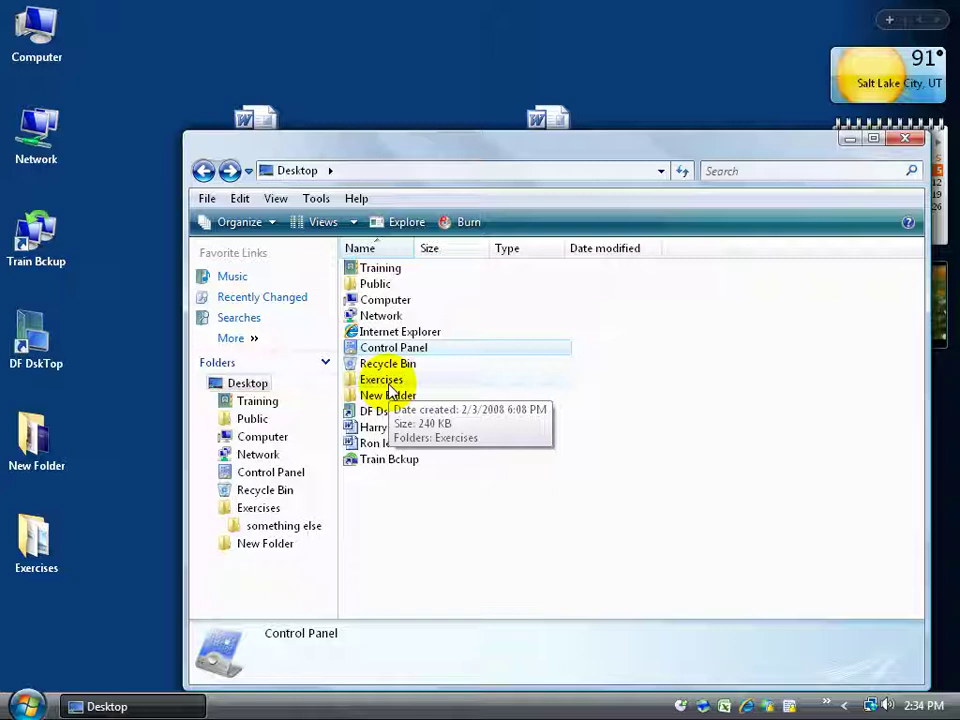
Open Exercises, search it for 'child', then clear the search to list all seven items
{"action": "double_click", "coordinate": [390, 380]}
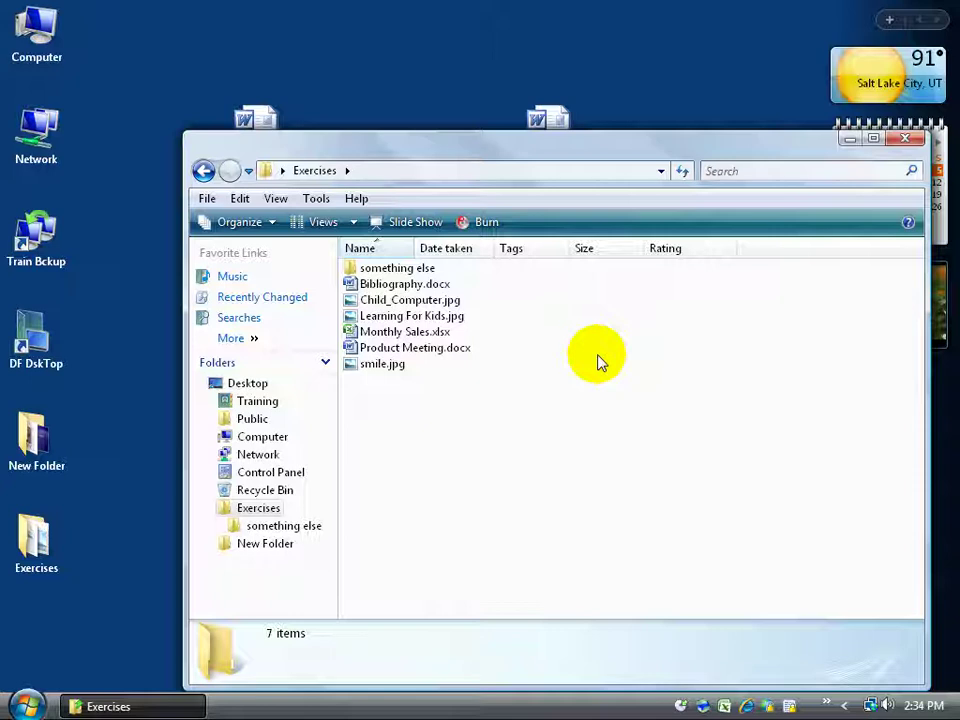
{"action": "left_click", "coordinate": [731, 171]}
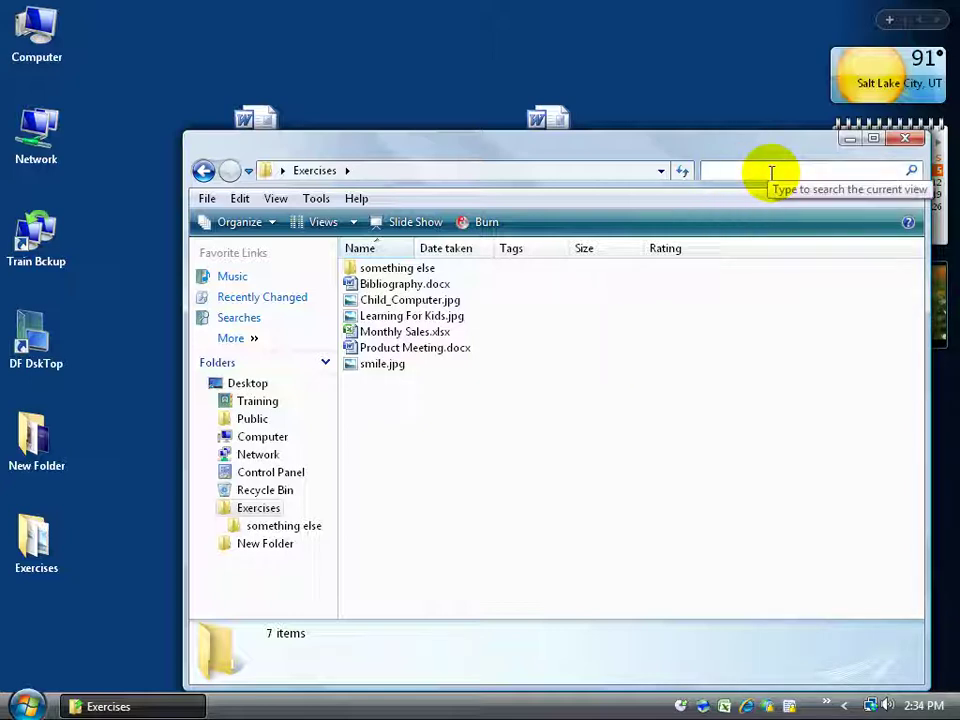
{"action": "type", "text": "chil"}
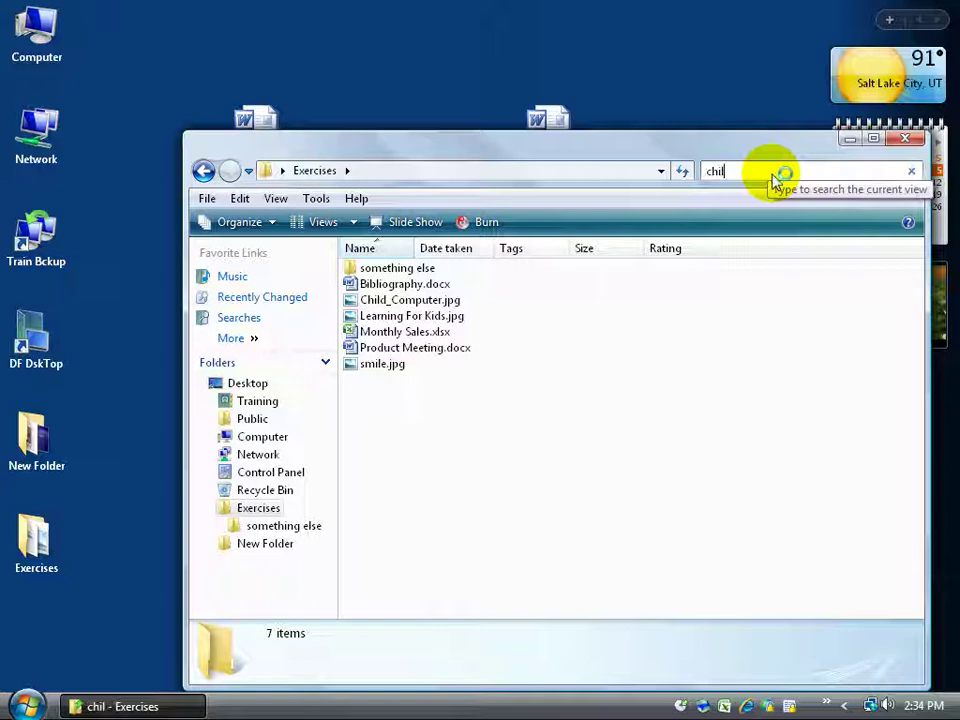
{"action": "type", "text": "d"}
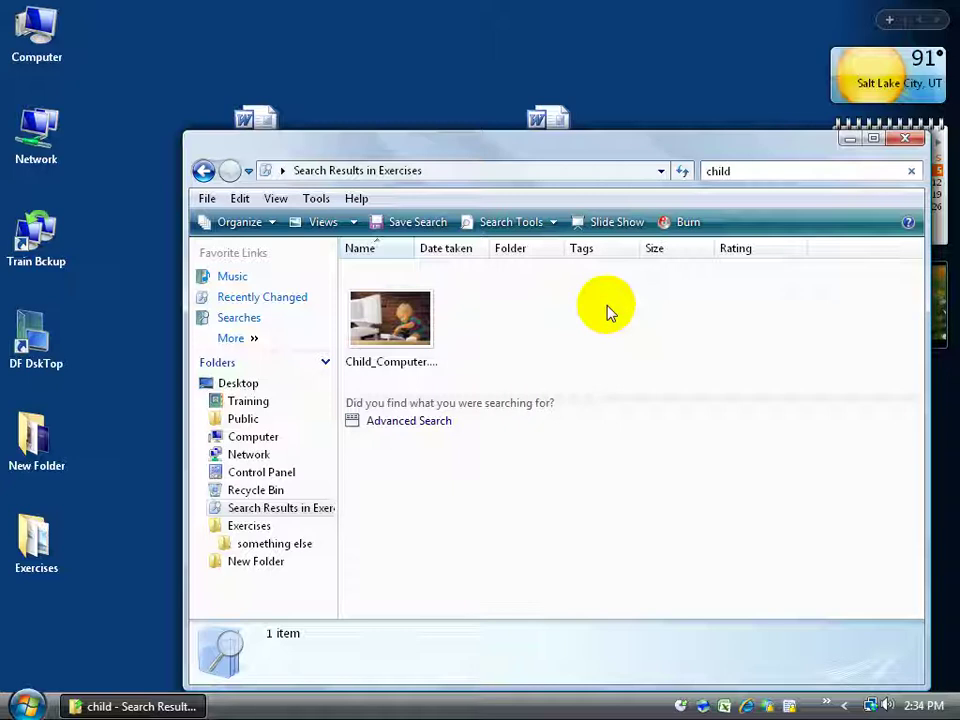
{"action": "left_click", "coordinate": [913, 172]}
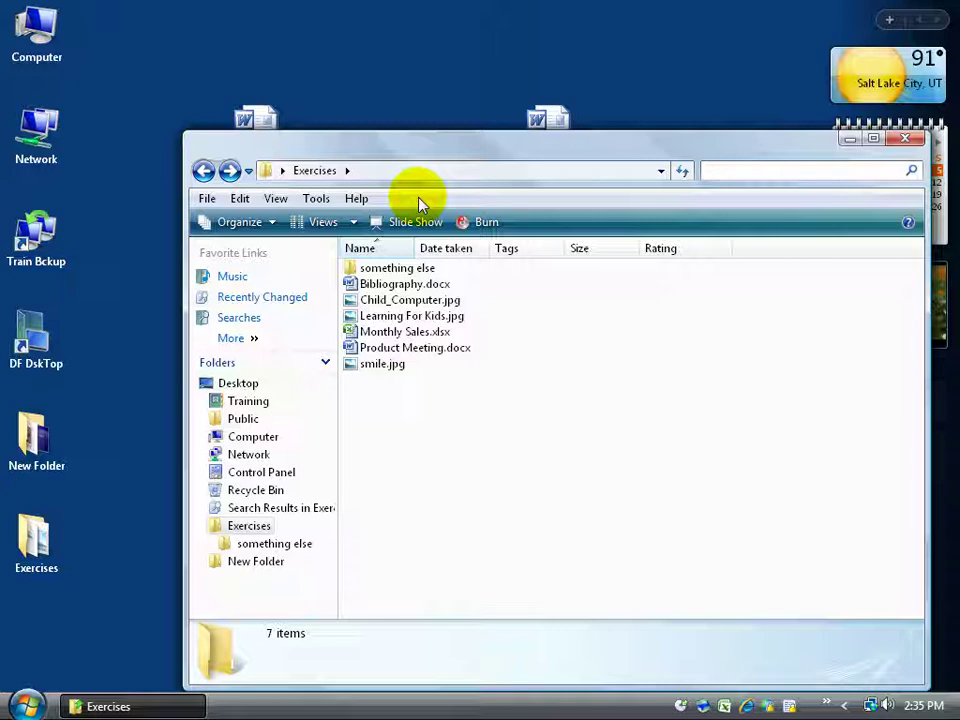
Browse the File > New choices without creating anything
{"action": "left_click", "coordinate": [207, 198]}
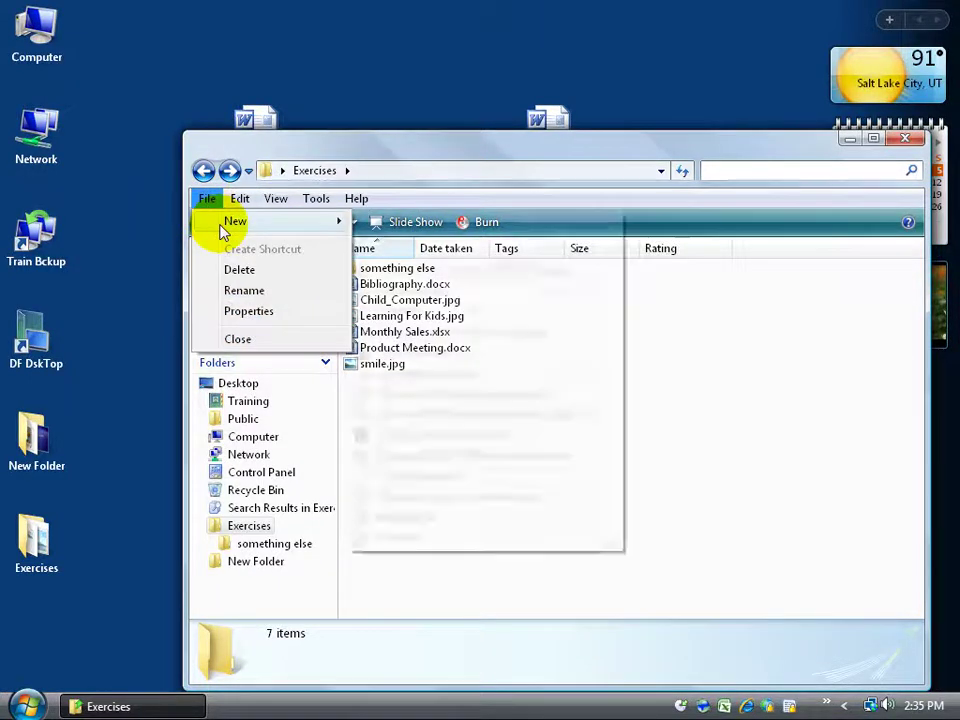
{"action": "mouse_move", "coordinate": [250, 222]}
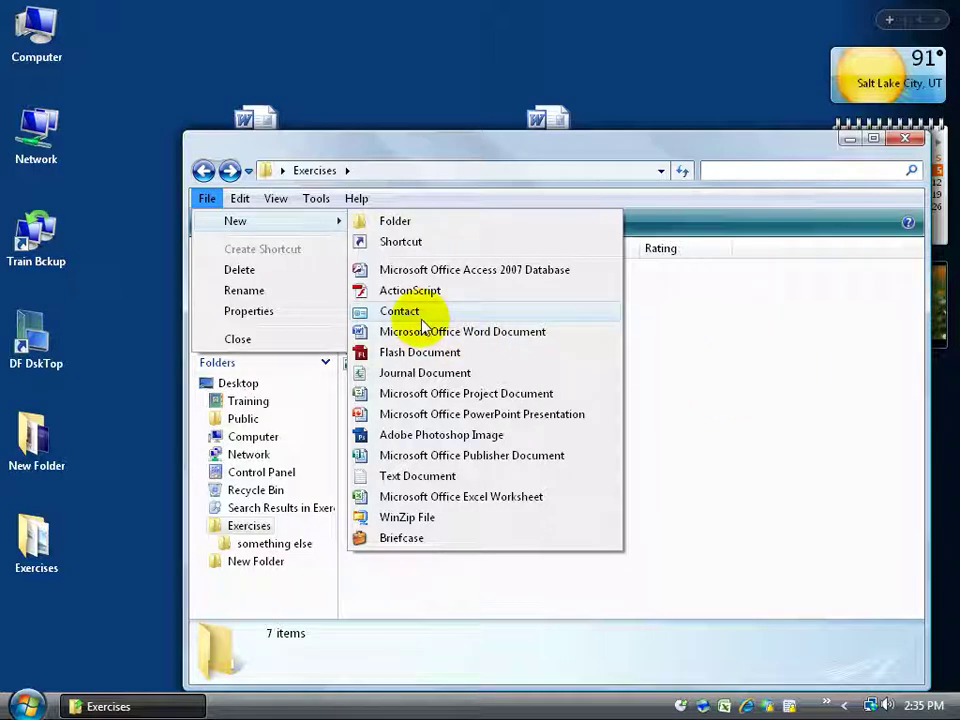
{"action": "left_click", "coordinate": [757, 388]}
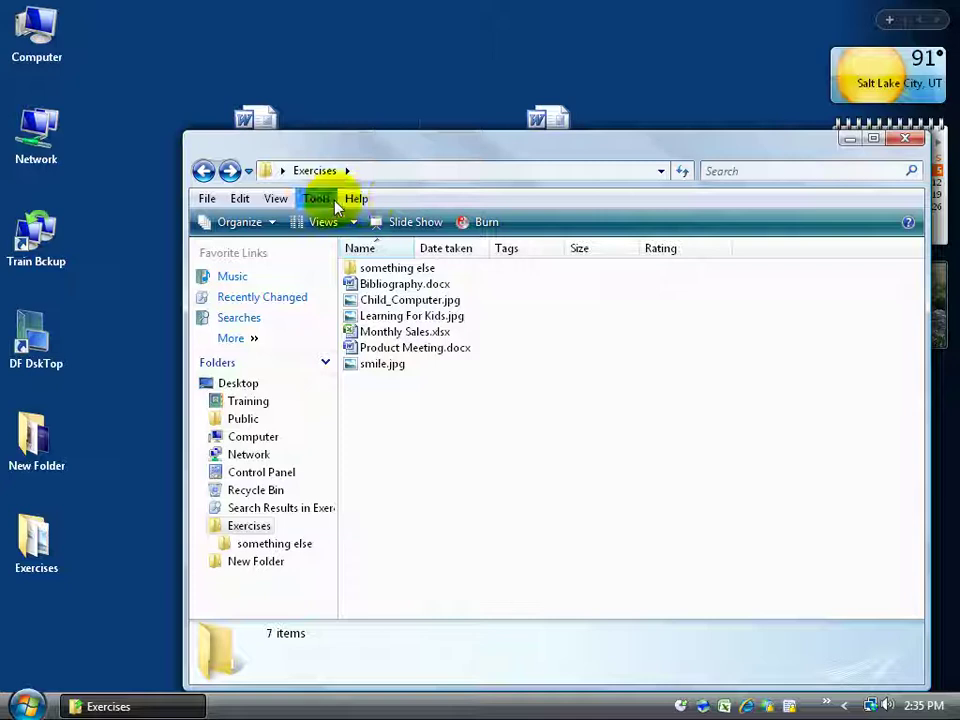
Uncheck Menu Bar in the Organize > Layout options to hide it
{"action": "left_click", "coordinate": [276, 224]}
{"action": "mouse_move", "coordinate": [244, 416]}
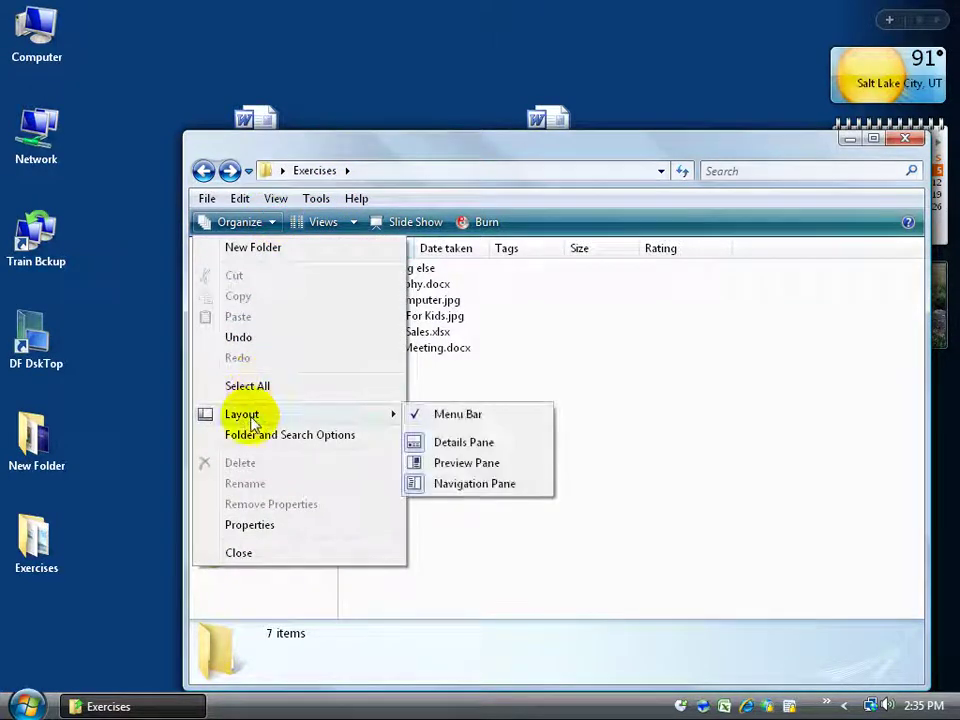
{"action": "left_click", "coordinate": [455, 416]}
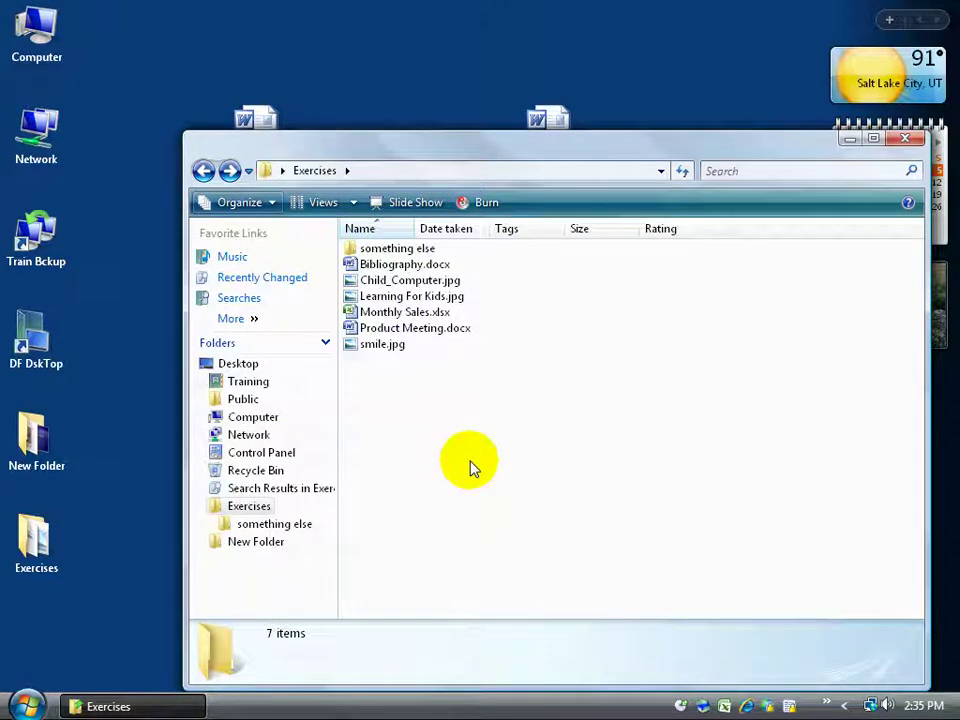
{"action": "left_click", "coordinate": [272, 202]}
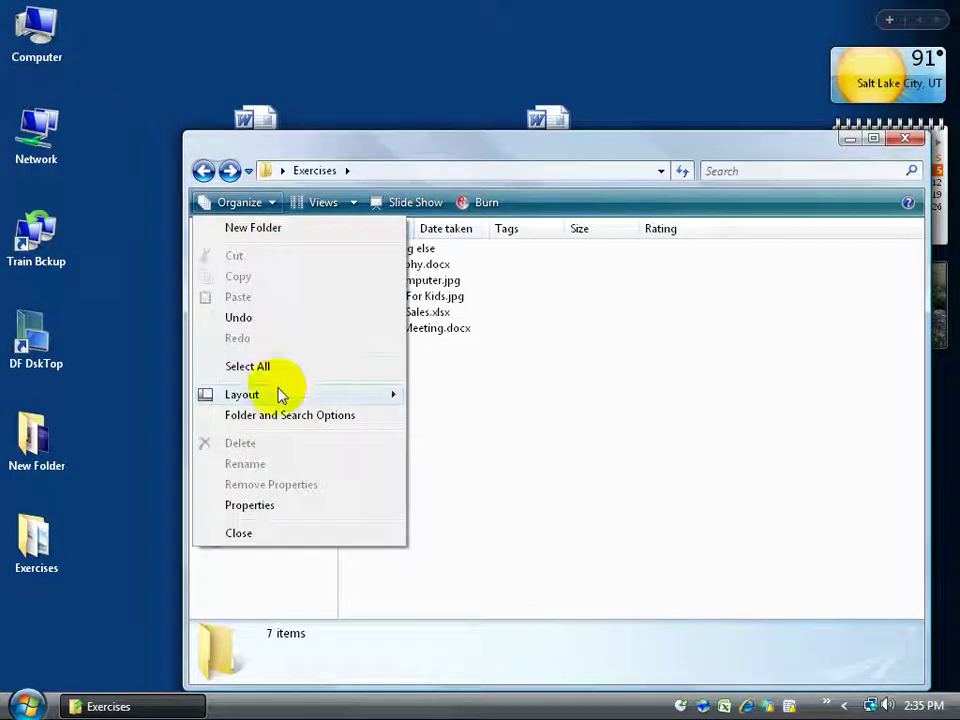
{"action": "mouse_move", "coordinate": [280, 396]}
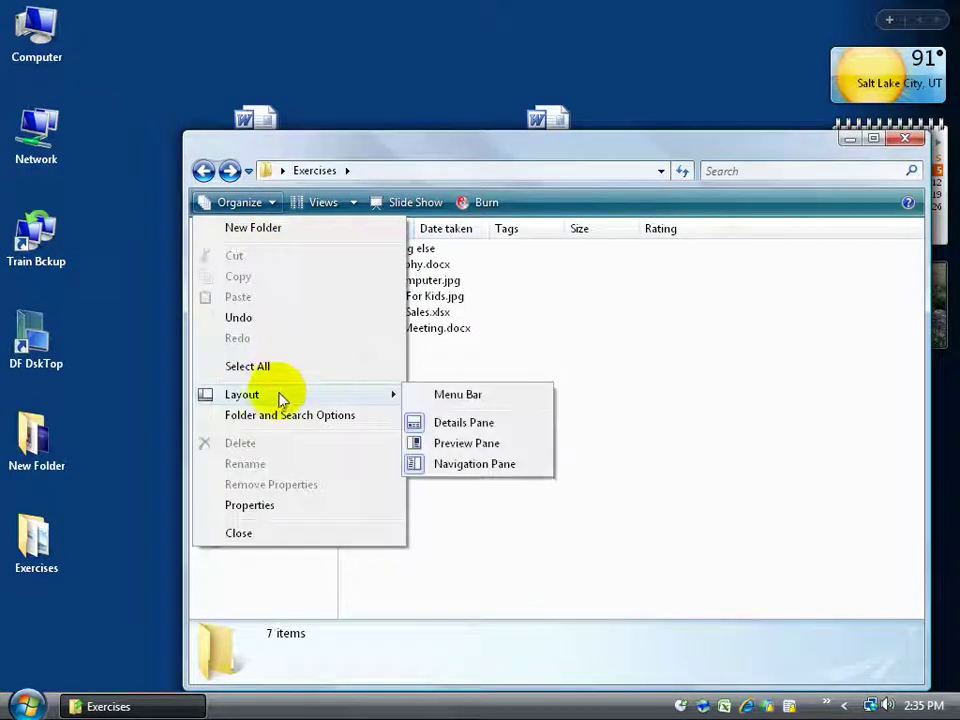
{"action": "left_click", "coordinate": [634, 381]}
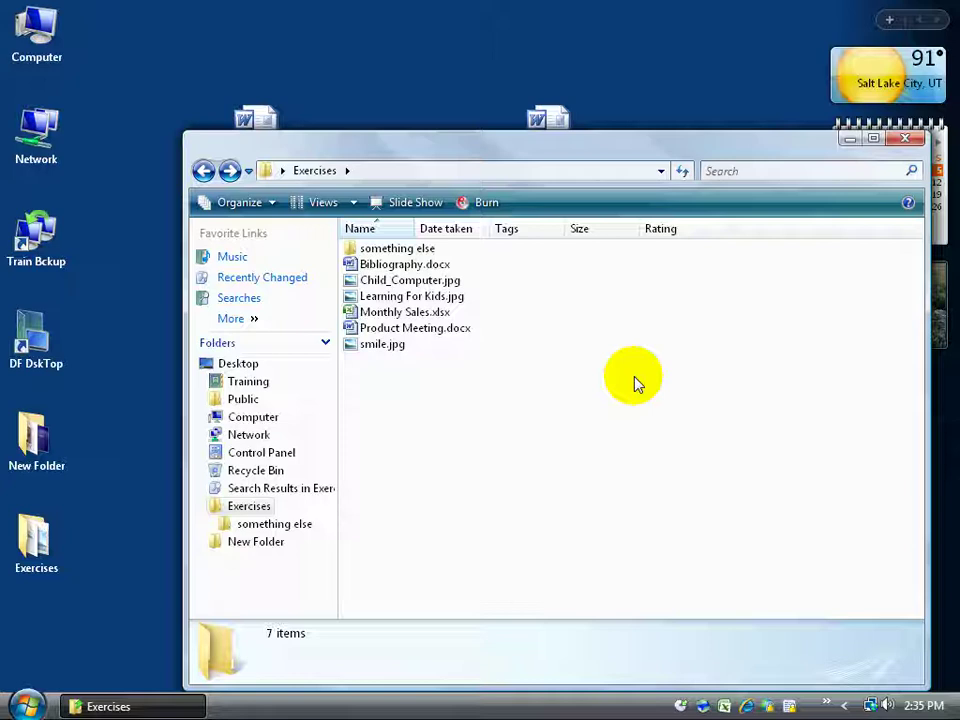
Show the menu bar temporarily with Alt, open Tools with Alt+T, then dismiss it
{"action": "key", "text": "alt"}
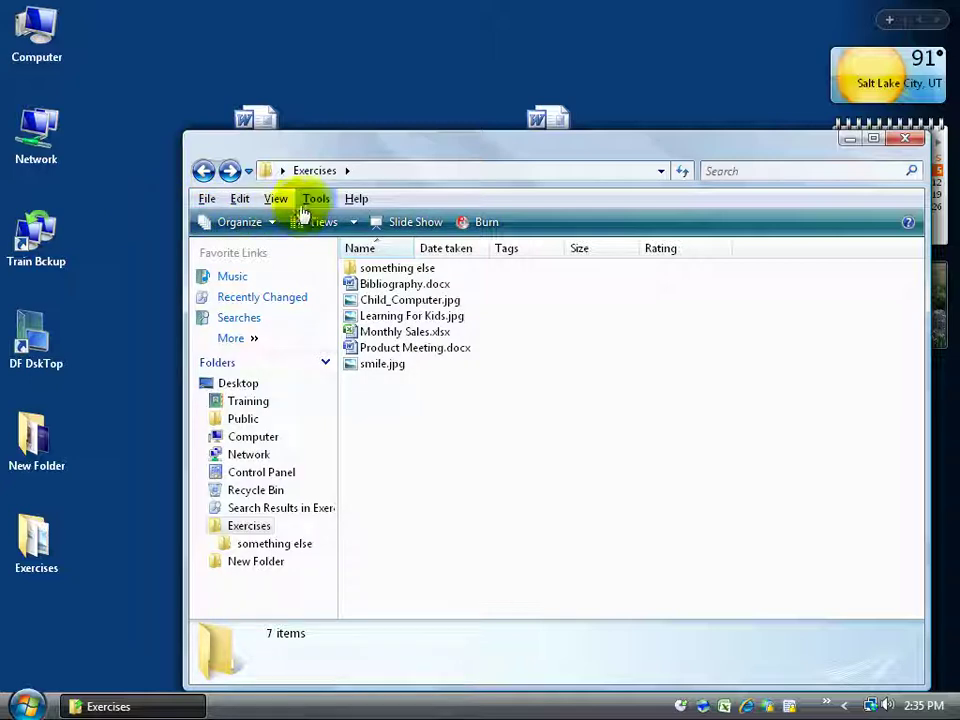
{"action": "key", "text": "alt+t"}
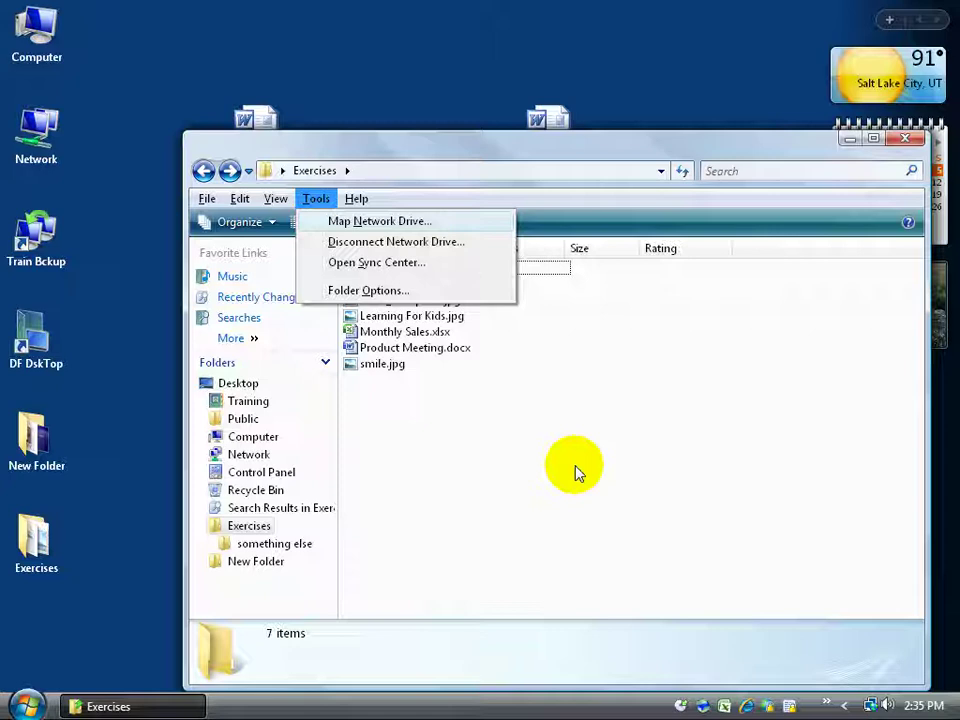
{"action": "left_click", "coordinate": [667, 468]}
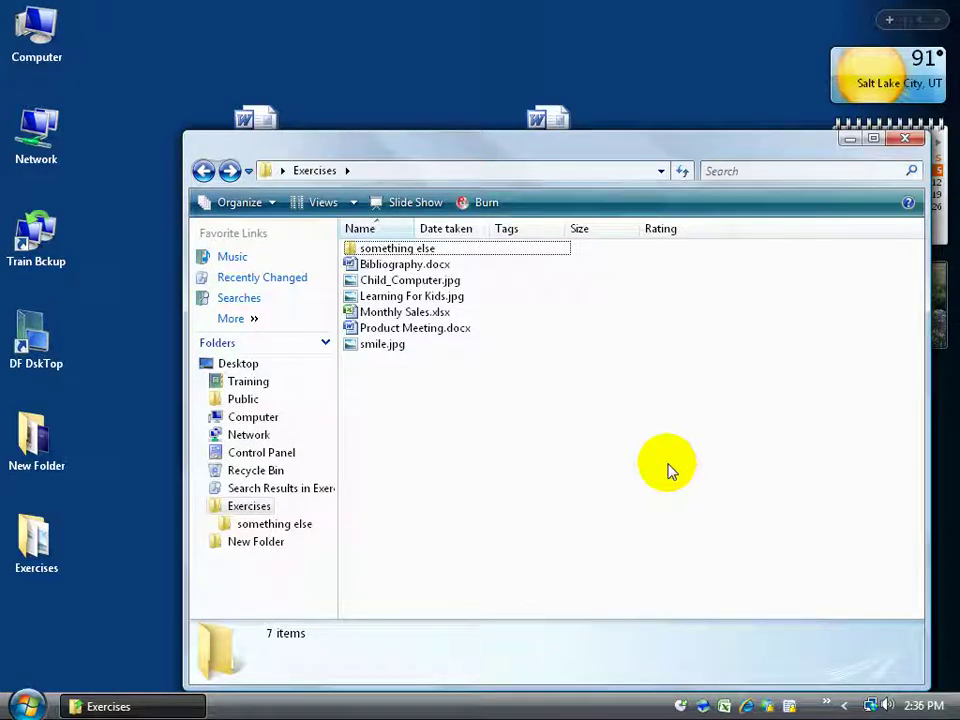
{"action": "key", "text": "alt"}
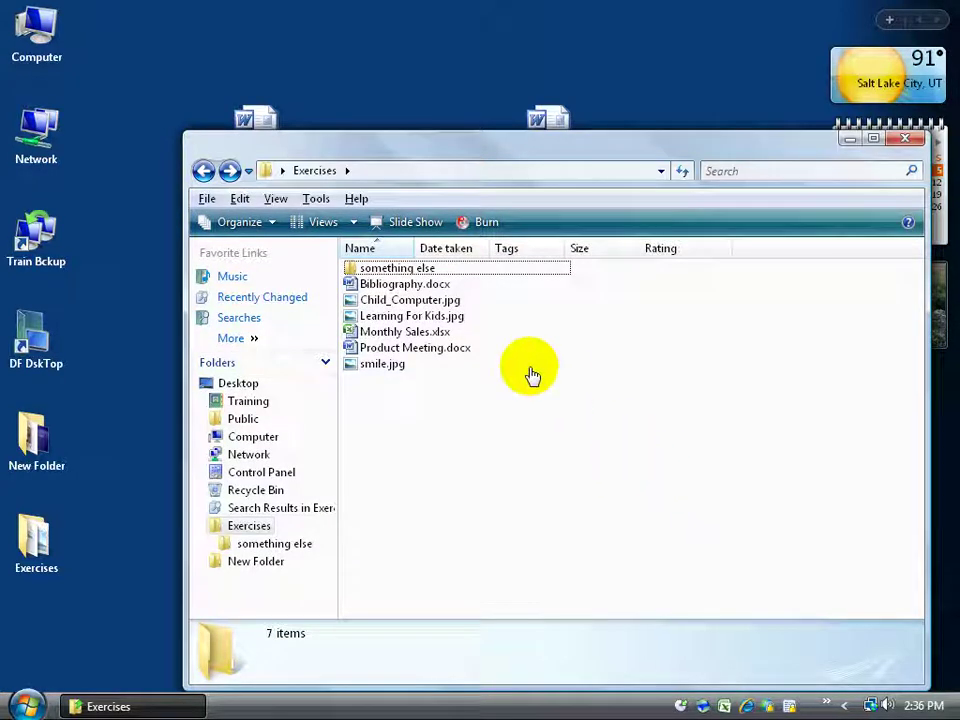
{"action": "key", "text": "alt"}
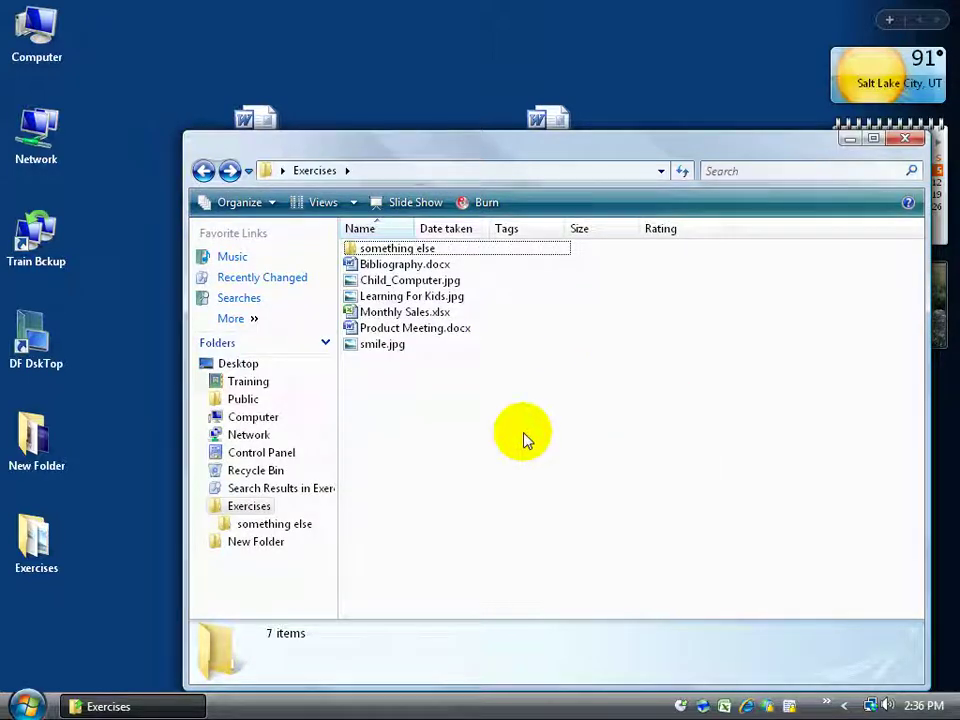
Turn the menu bar back on from Organize > Layout
{"action": "left_click", "coordinate": [272, 203]}
{"action": "mouse_move", "coordinate": [282, 400]}
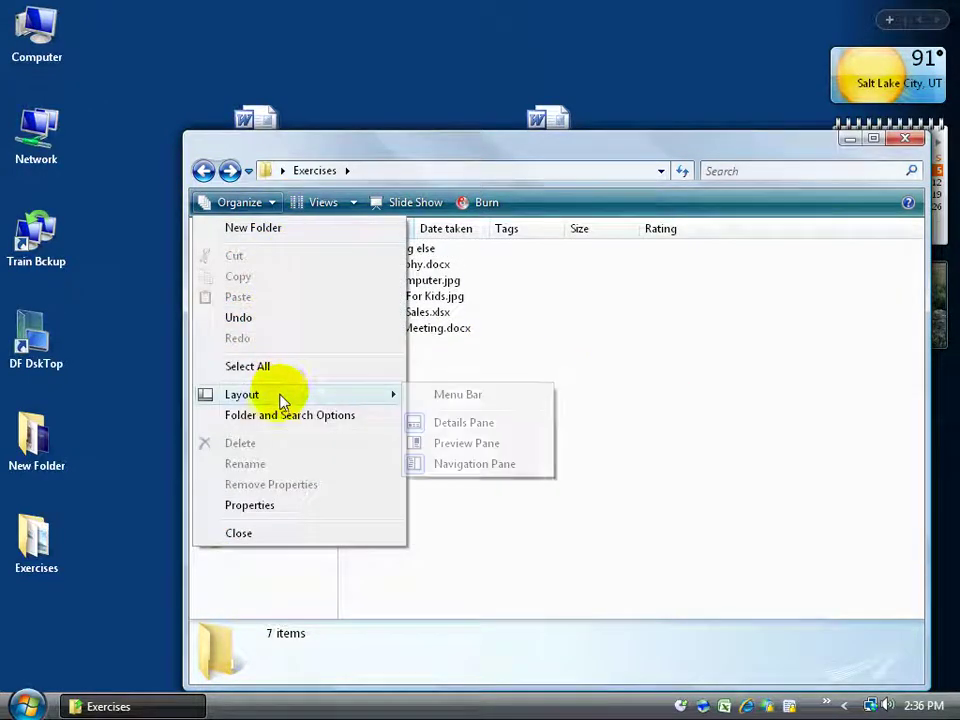
{"action": "left_click", "coordinate": [455, 395]}
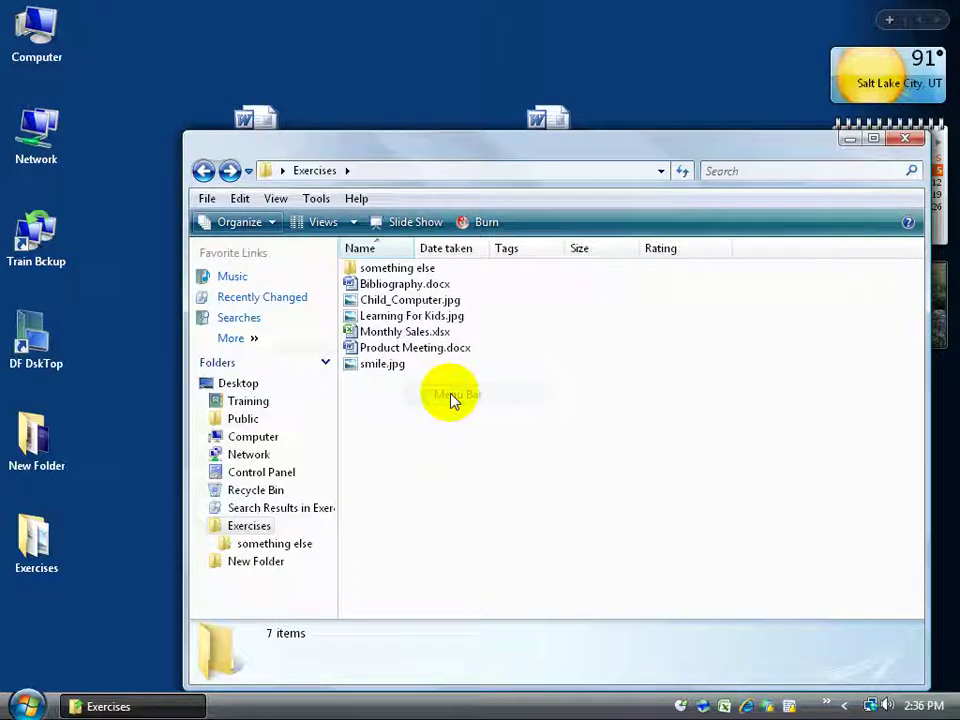
Hide the details pane and the navigation pane from Organize > Layout
{"action": "left_click", "coordinate": [264, 222]}
{"action": "mouse_move", "coordinate": [279, 414]}
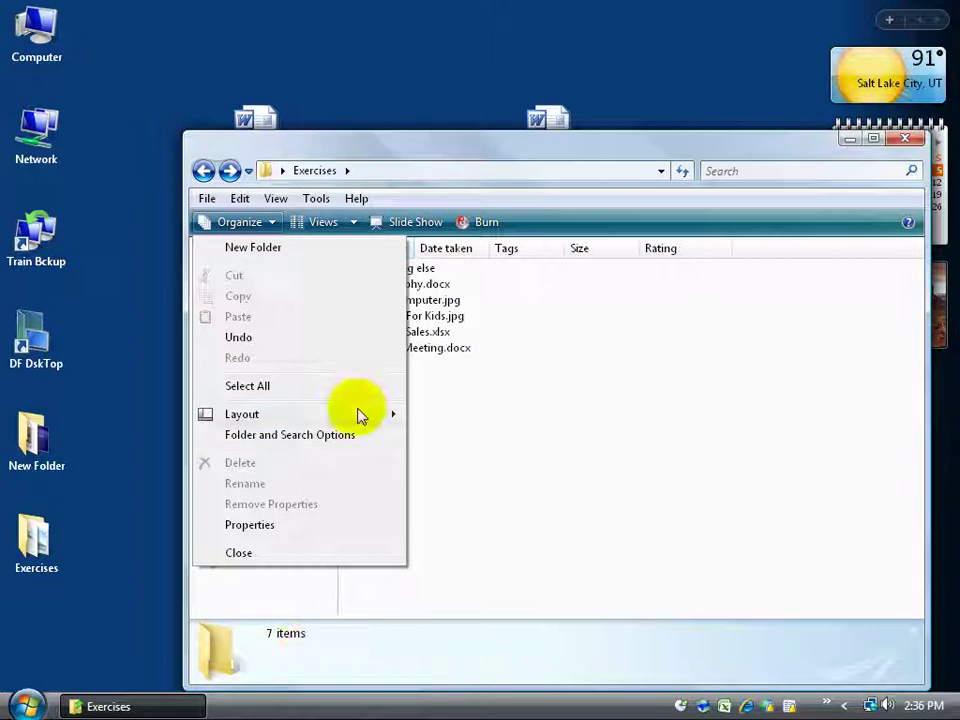
{"action": "left_click", "coordinate": [448, 443]}
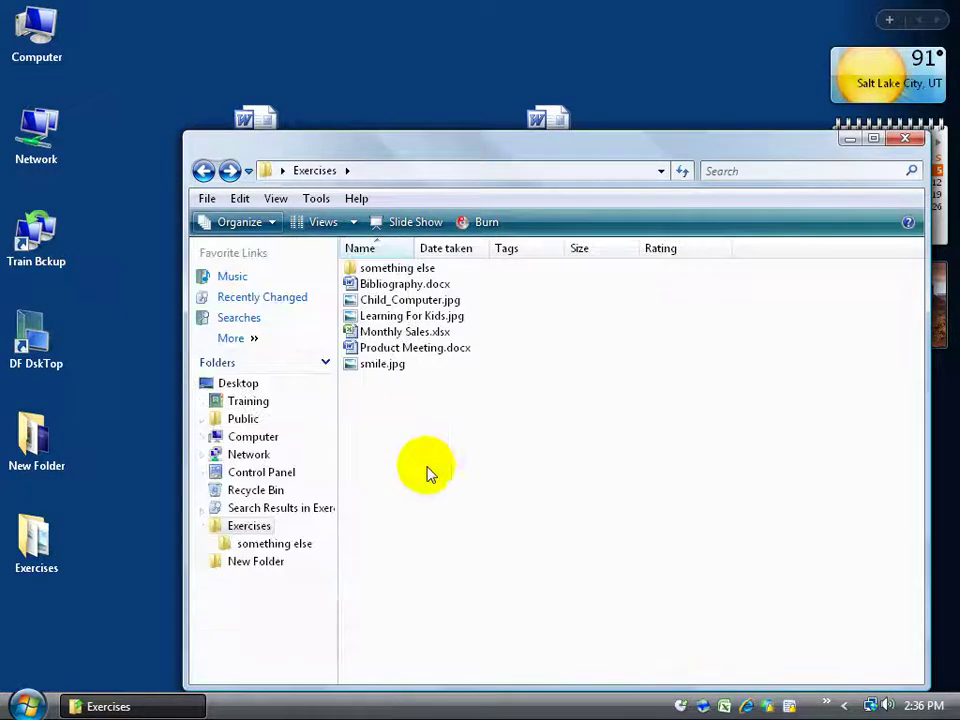
{"action": "left_click", "coordinate": [271, 221]}
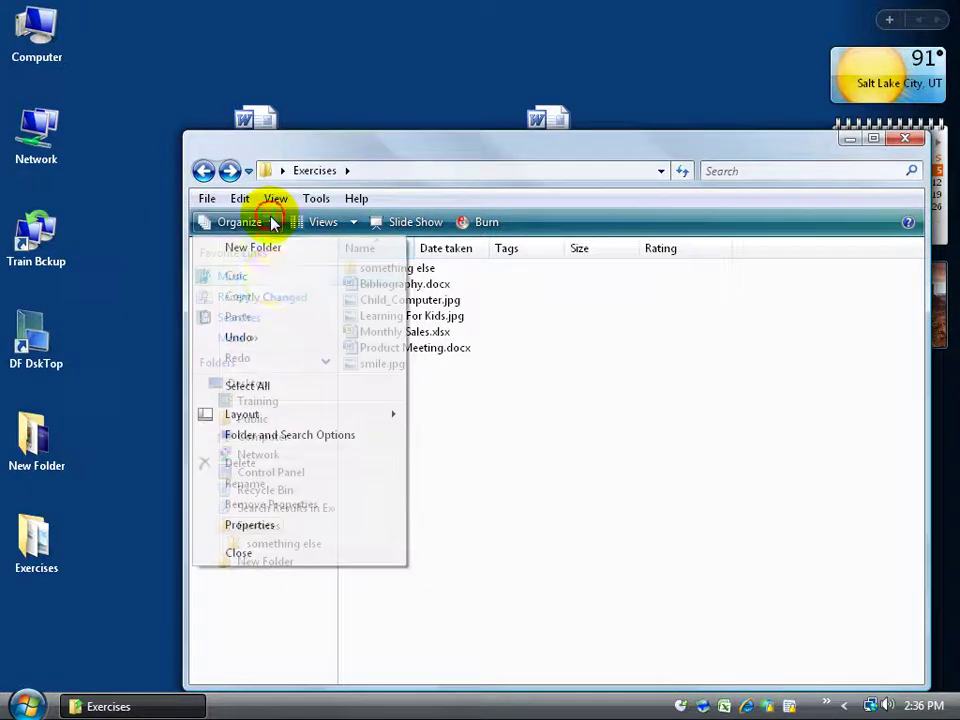
{"action": "mouse_move", "coordinate": [360, 421]}
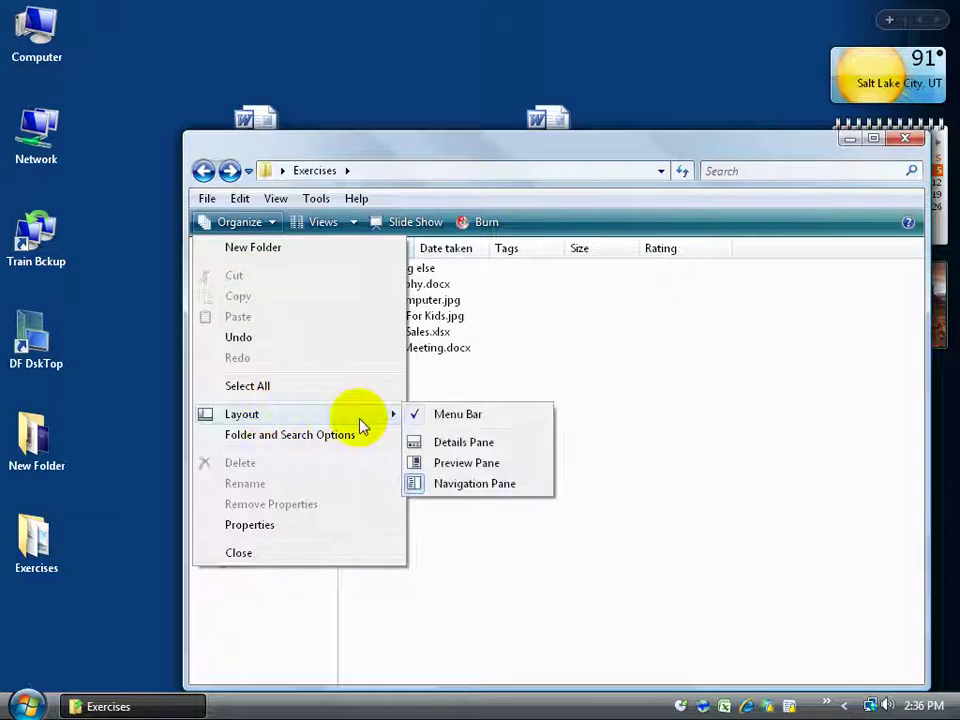
{"action": "left_click", "coordinate": [444, 484]}
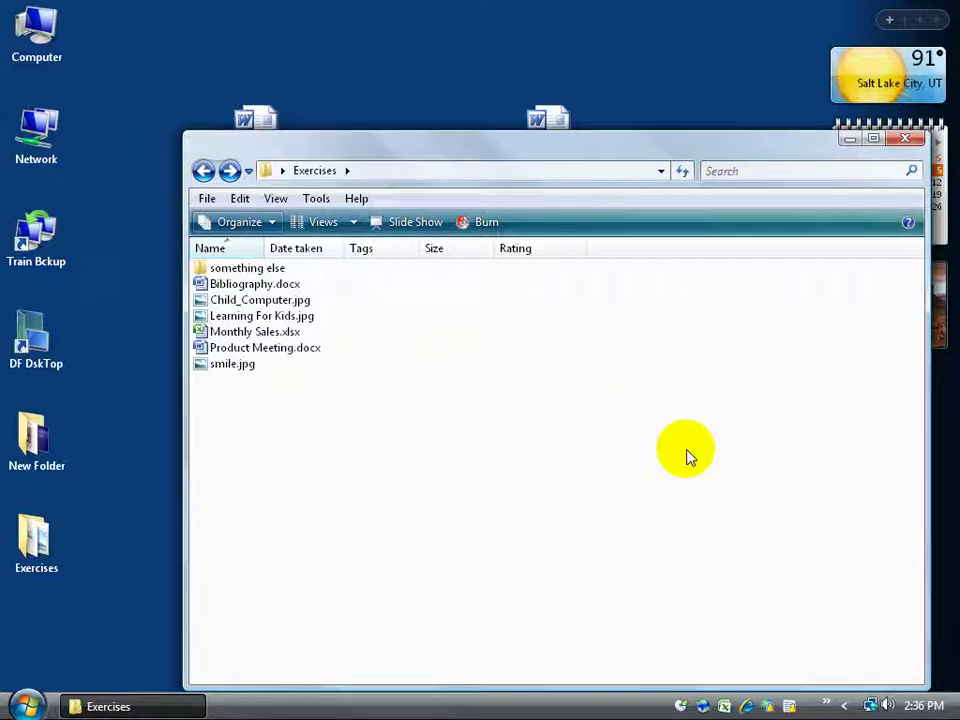
Re-enable Details Pane and Navigation Pane under Organize > Layout
{"action": "left_click", "coordinate": [268, 222]}
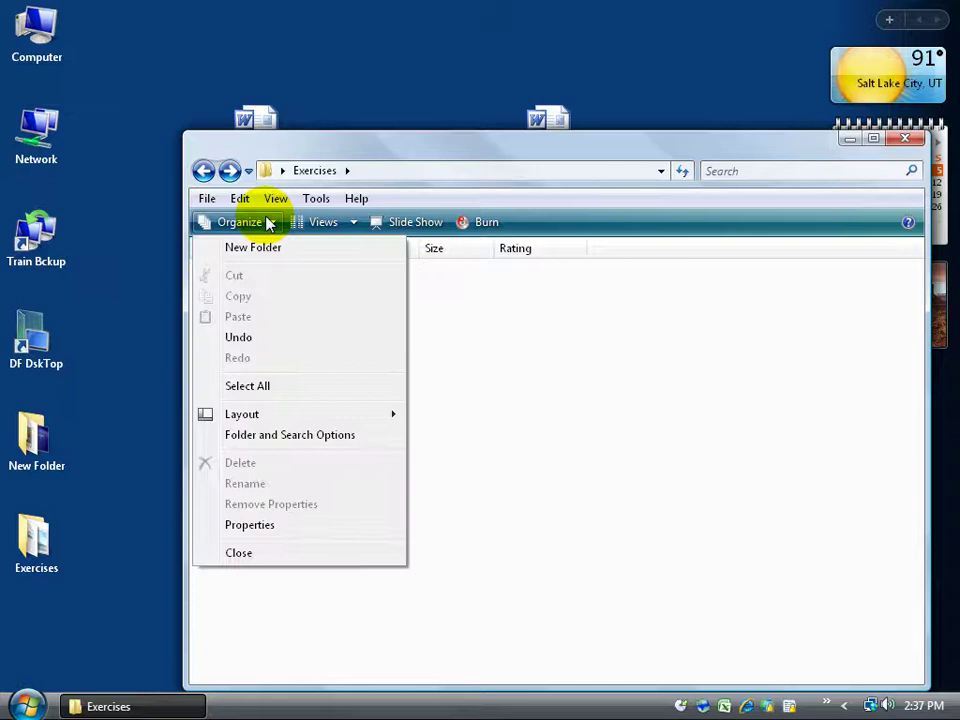
{"action": "mouse_move", "coordinate": [336, 414]}
{"action": "left_click", "coordinate": [452, 444]}
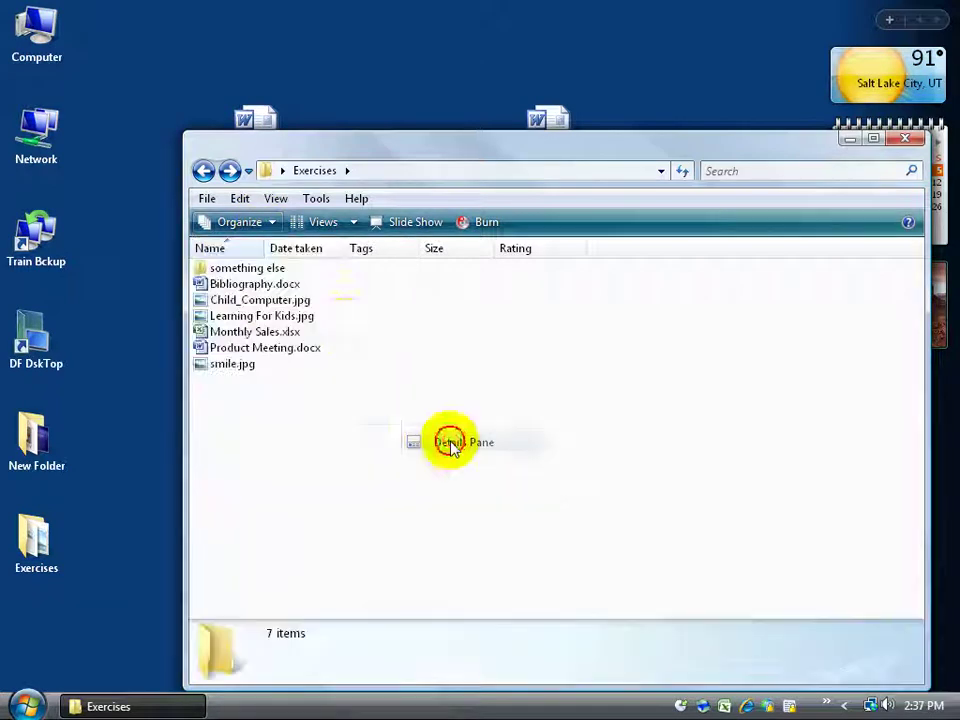
{"action": "left_click", "coordinate": [272, 224]}
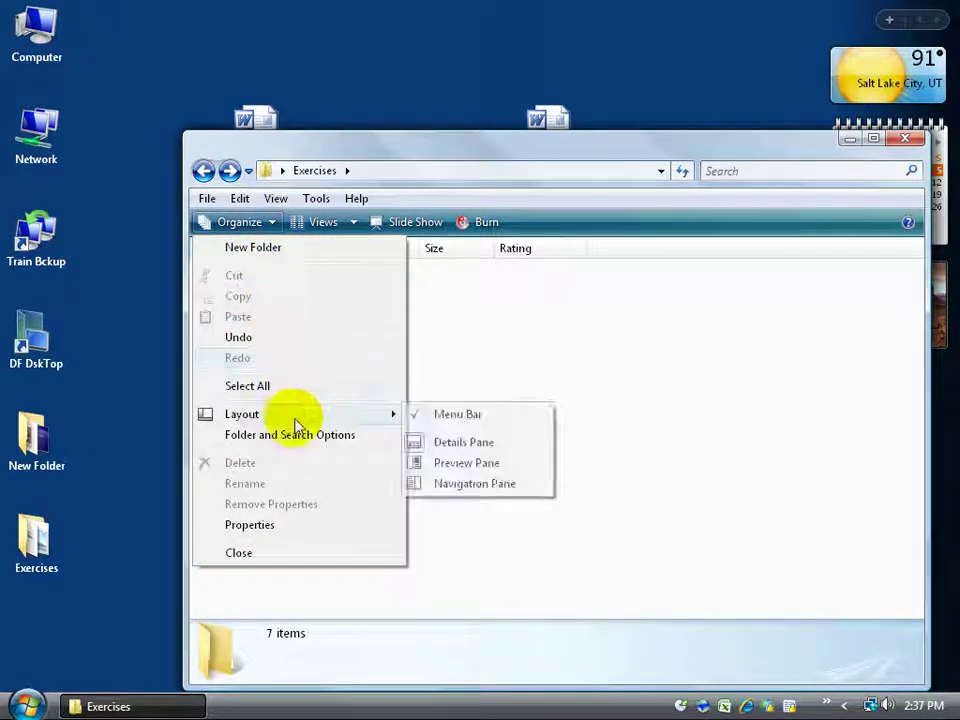
{"action": "left_click", "coordinate": [452, 485]}
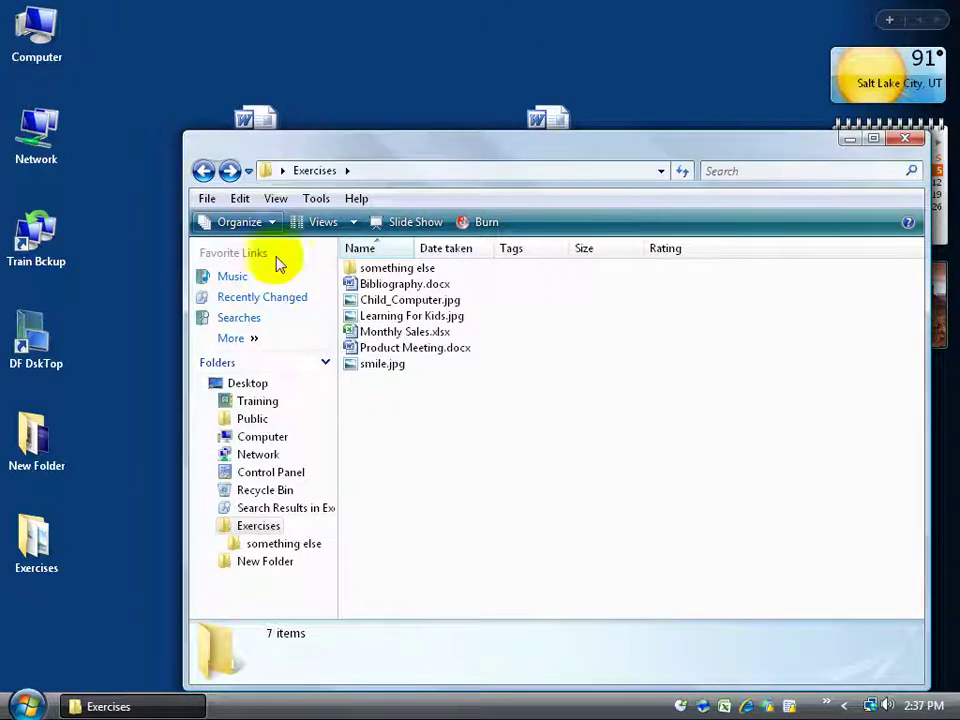
Turn on the preview pane and scroll through Bibliography.docx's text in it
{"action": "left_click", "coordinate": [268, 223]}
{"action": "mouse_move", "coordinate": [343, 416]}
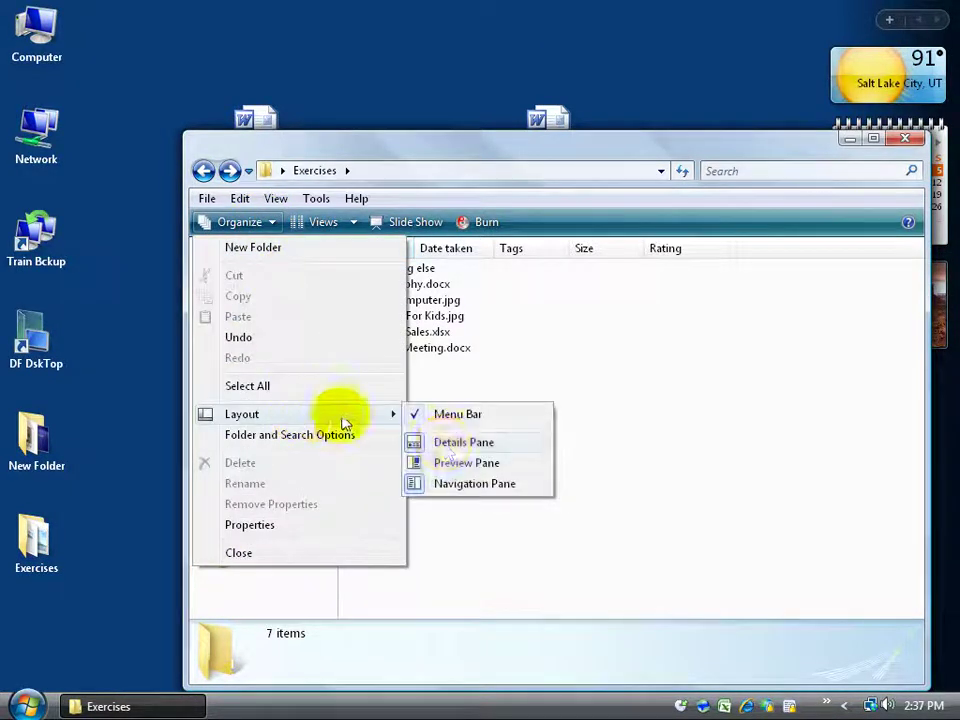
{"action": "left_click", "coordinate": [455, 464]}
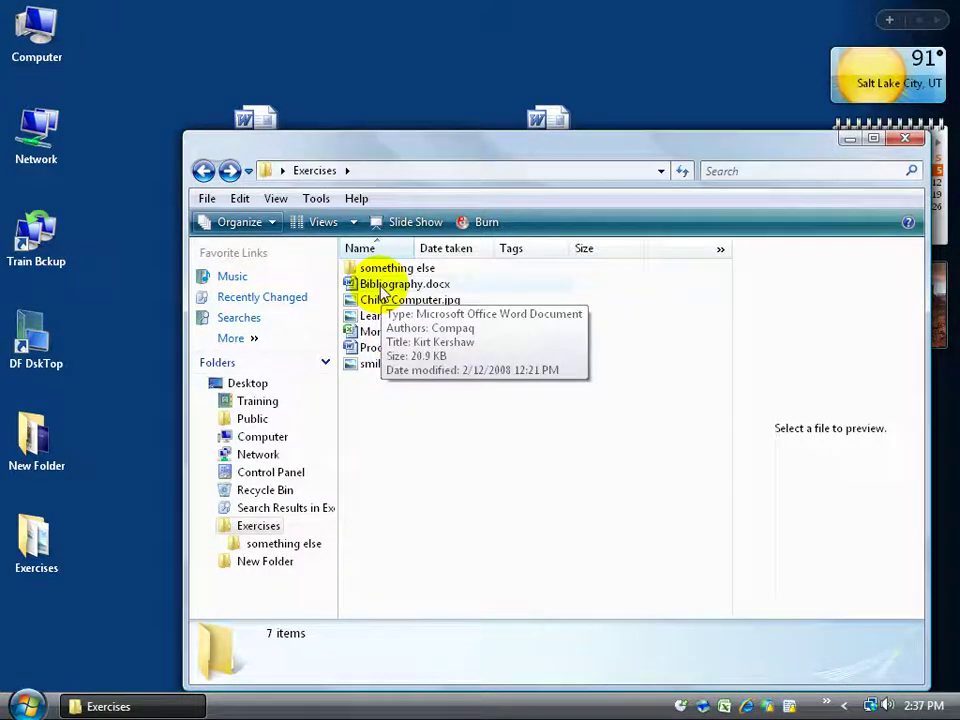
{"action": "left_click", "coordinate": [386, 288]}
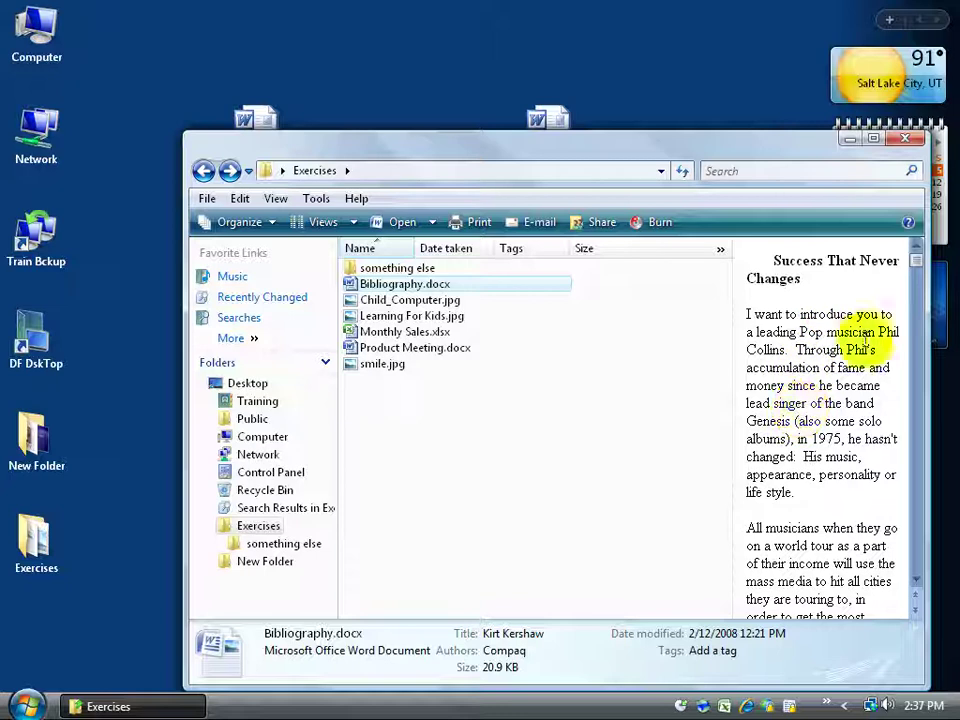
{"action": "left_click_drag", "start_coordinate": [916, 258], "coordinate": [918, 394]}
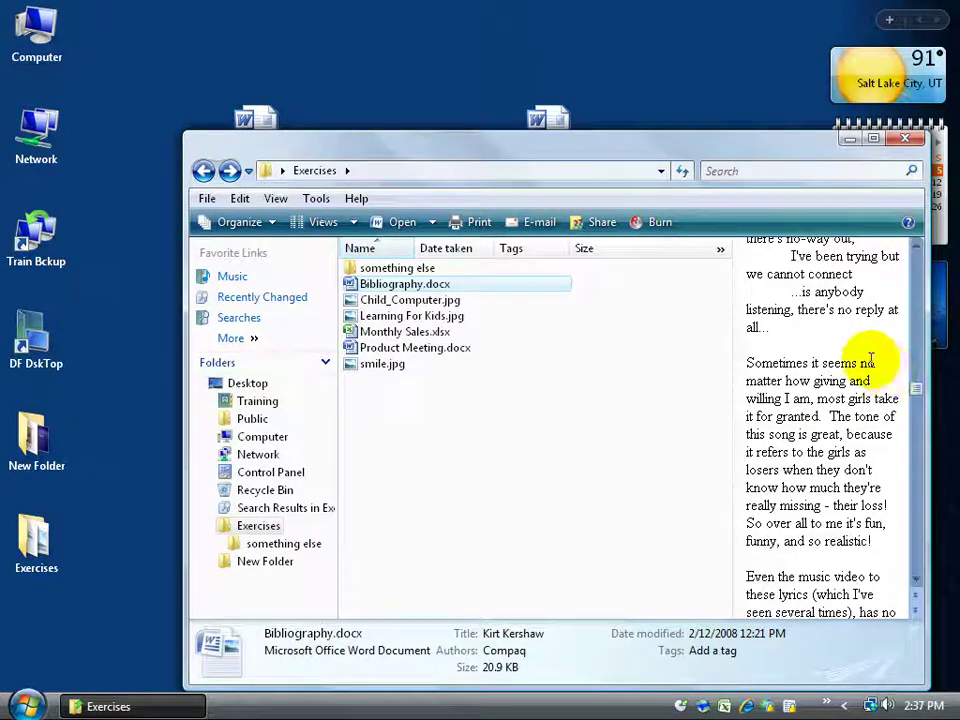
Turn the preview pane off again from Organize > Layout
{"action": "left_click", "coordinate": [241, 223]}
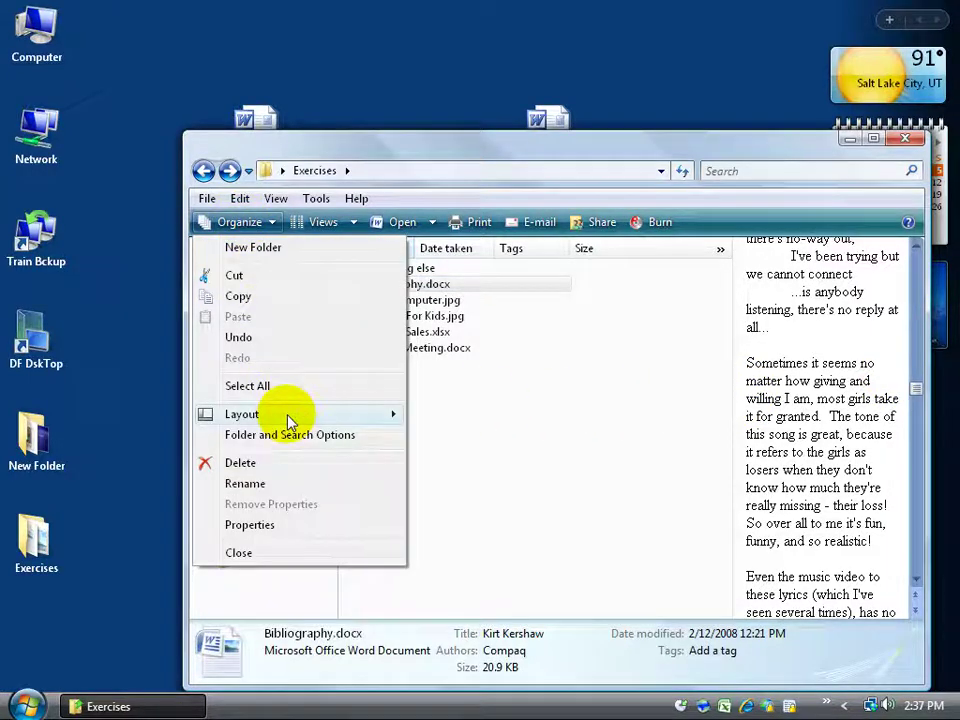
{"action": "mouse_move", "coordinate": [285, 414]}
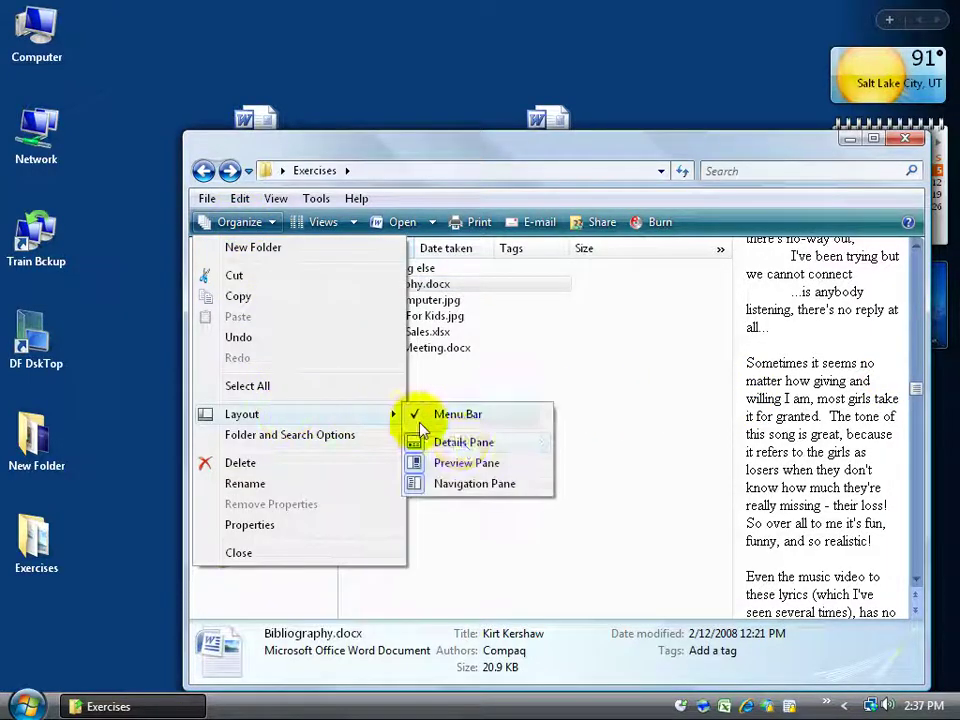
{"action": "left_click", "coordinate": [467, 463]}
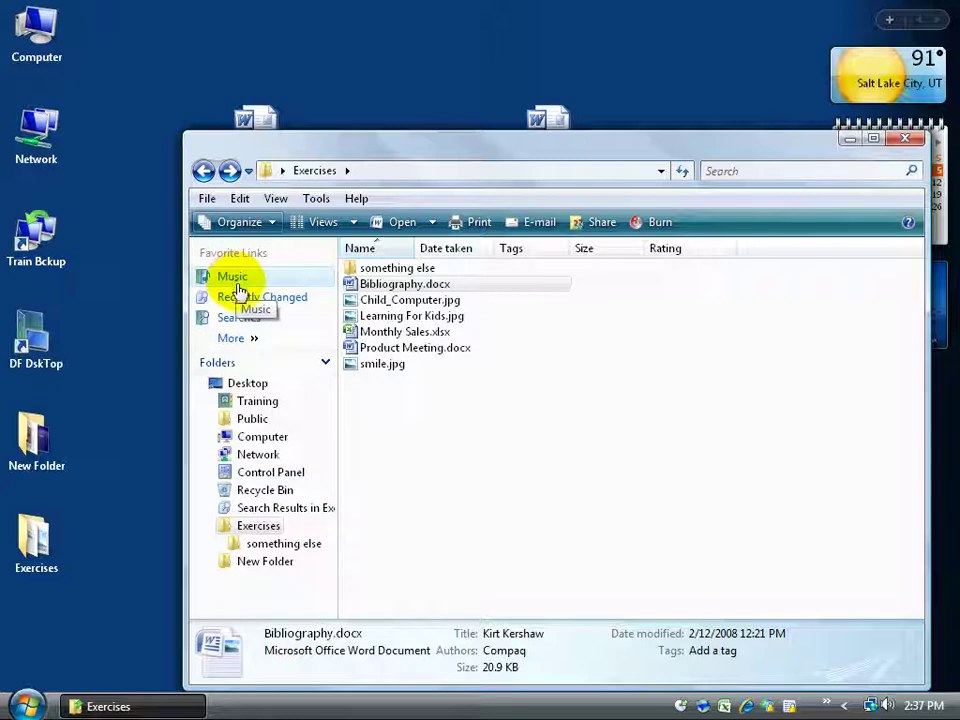
Check the extra links under More », collapse the Folders tree, and bring up the Favorite Links context menu
{"action": "left_click", "coordinate": [255, 341]}
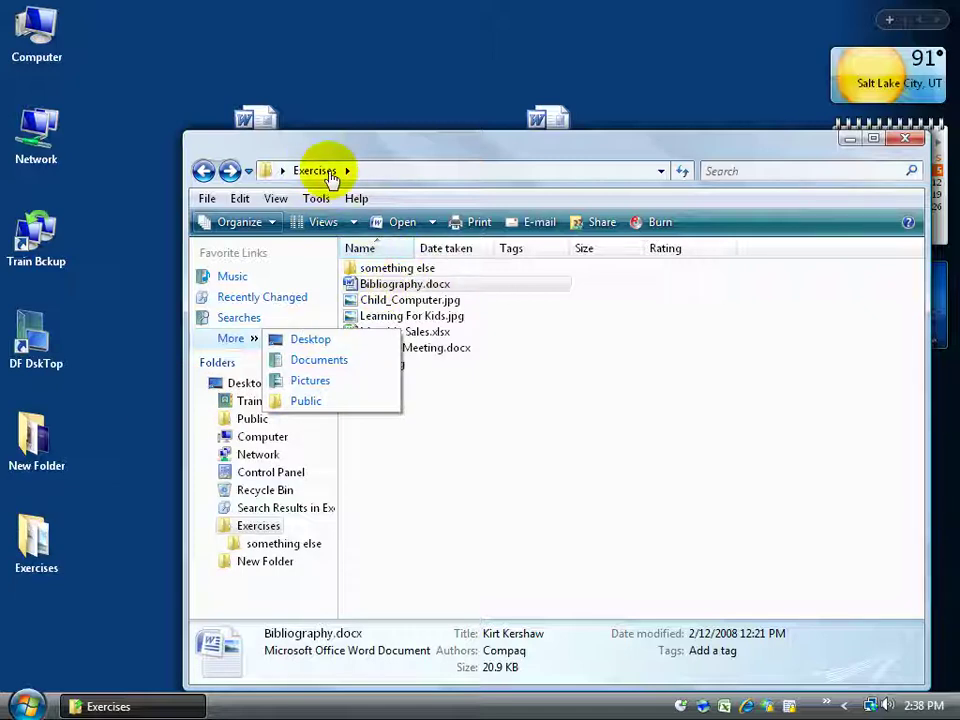
{"action": "left_click", "coordinate": [326, 358]}
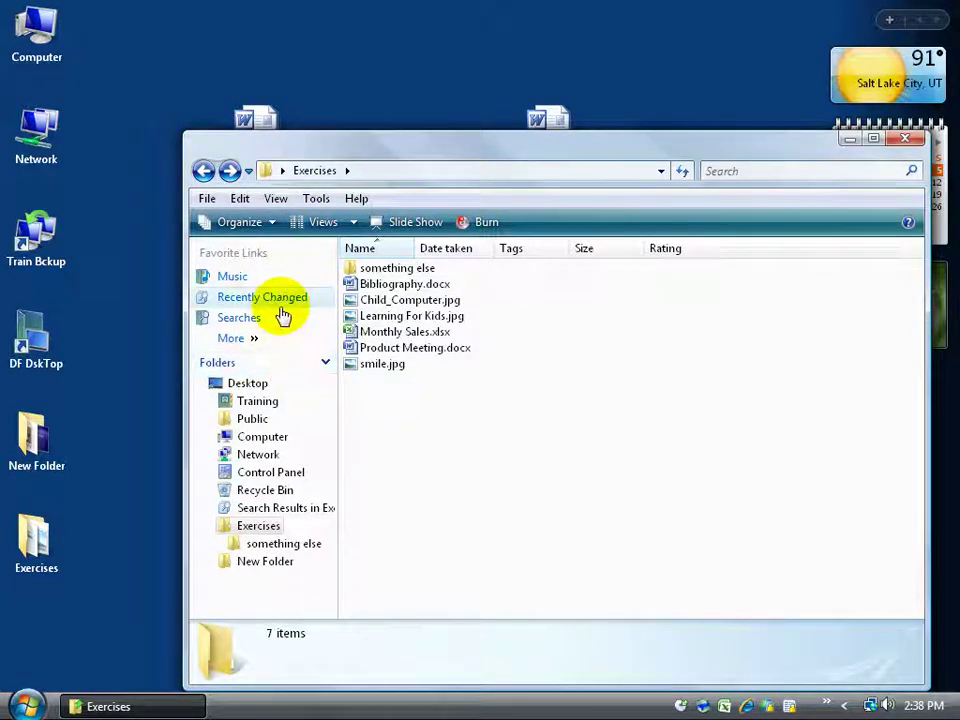
{"action": "left_click", "coordinate": [326, 364]}
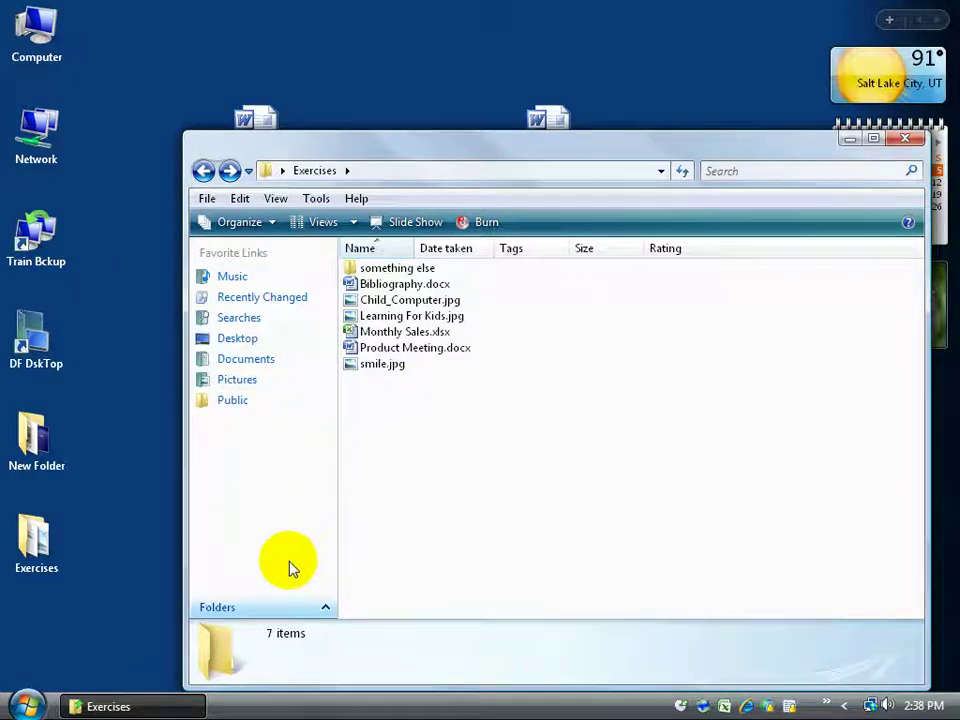
{"action": "right_click", "coordinate": [249, 468]}
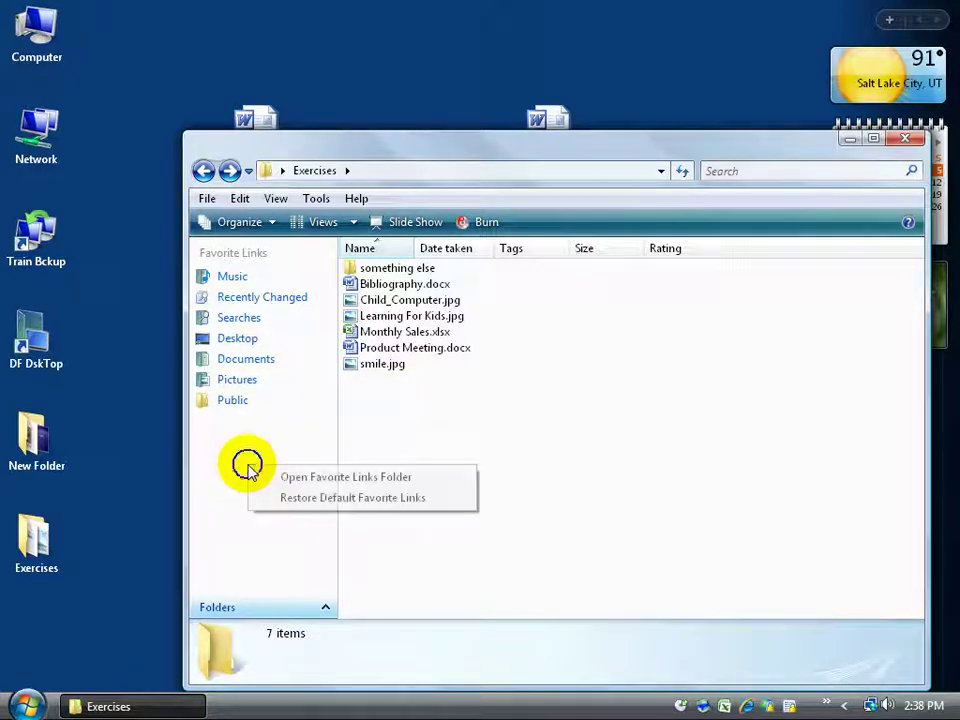
Open the Favorite Links folder and delete the Searches and Recently Changed shortcuts
{"action": "left_click", "coordinate": [303, 480]}
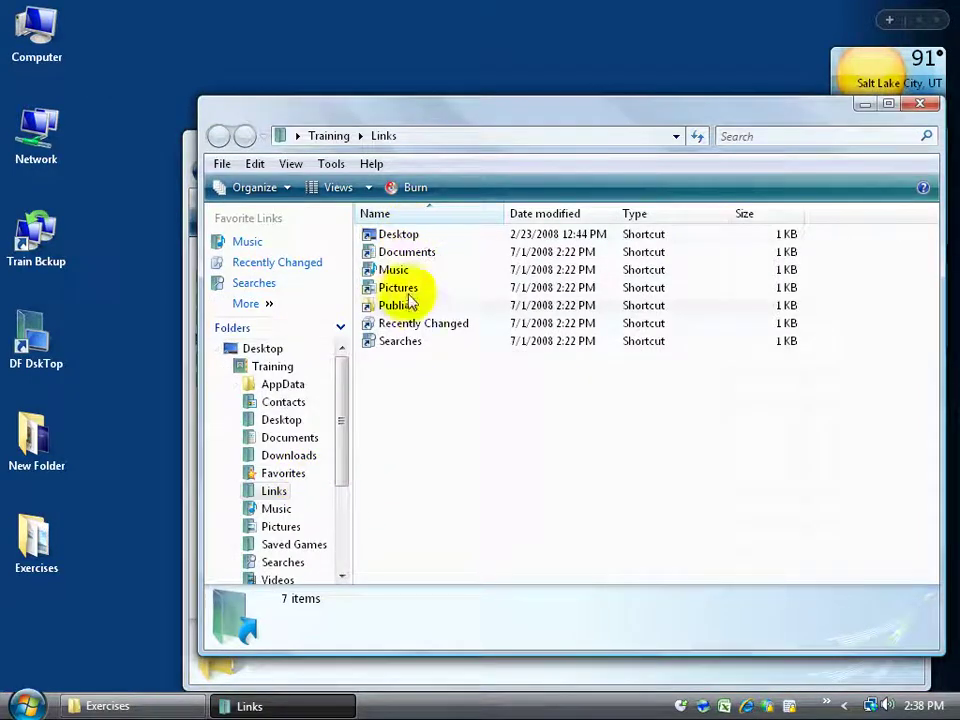
{"action": "left_click", "coordinate": [405, 343]}
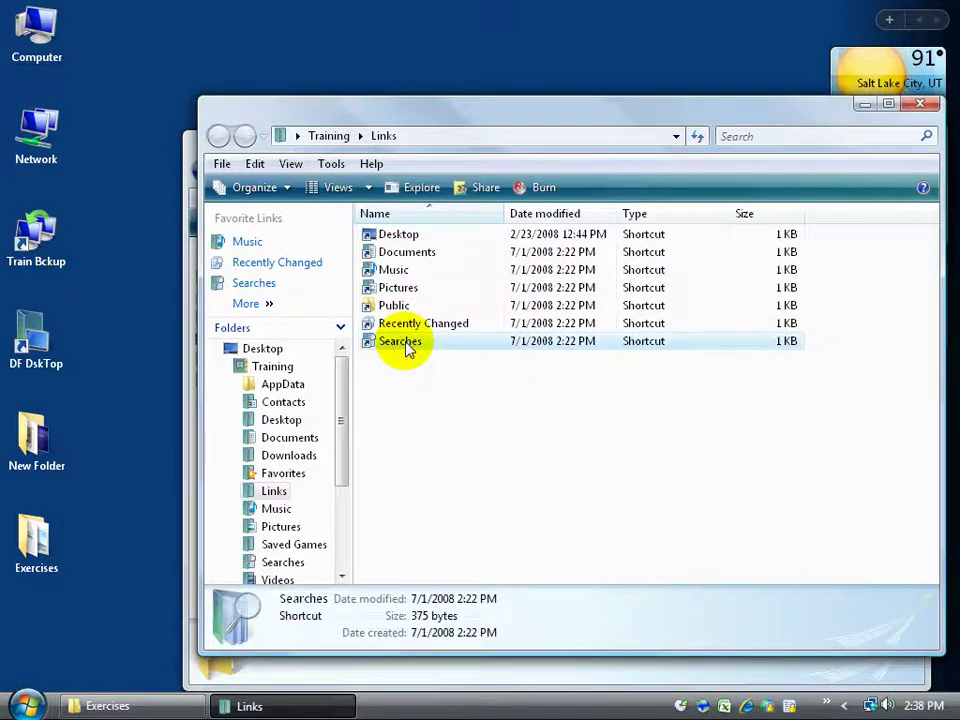
{"action": "key", "text": "Delete"}
{"action": "left_click", "coordinate": [556, 432]}
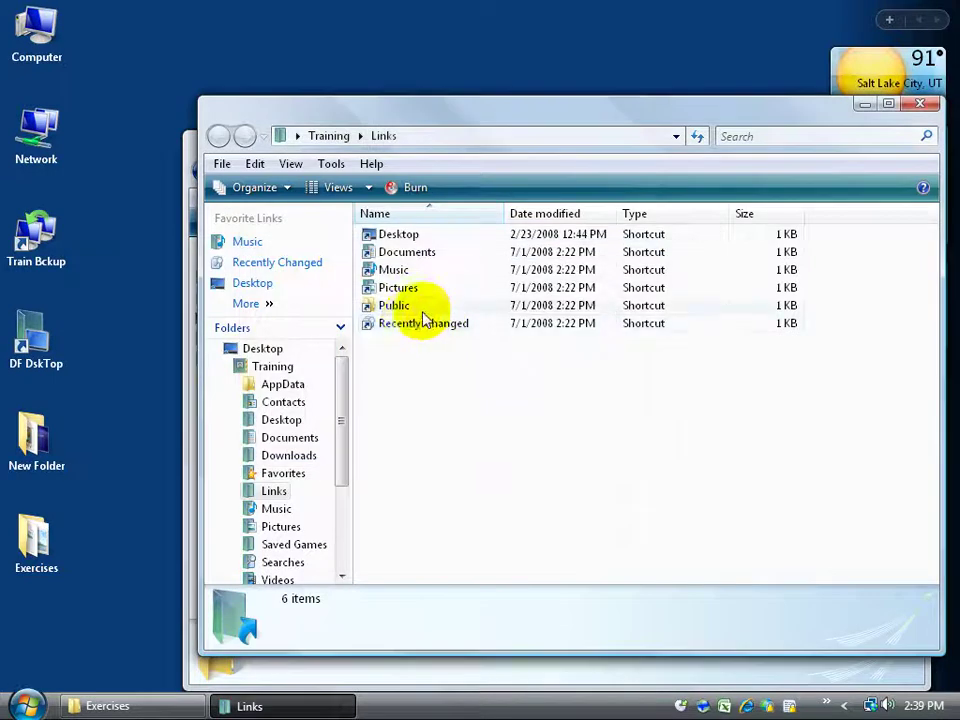
{"action": "left_click", "coordinate": [408, 325]}
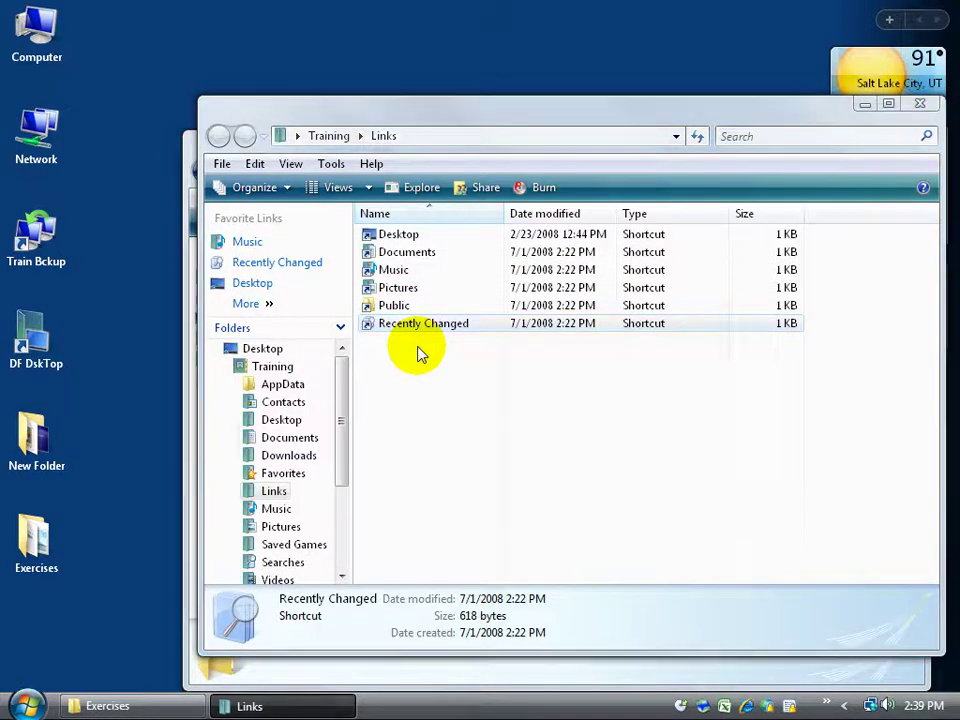
{"action": "key", "text": "Delete"}
{"action": "left_click", "coordinate": [548, 433]}
Delete the Public, Pictures, Music and Documents shortcuts, leaving only Desktop
{"action": "right_click", "coordinate": [393, 308]}
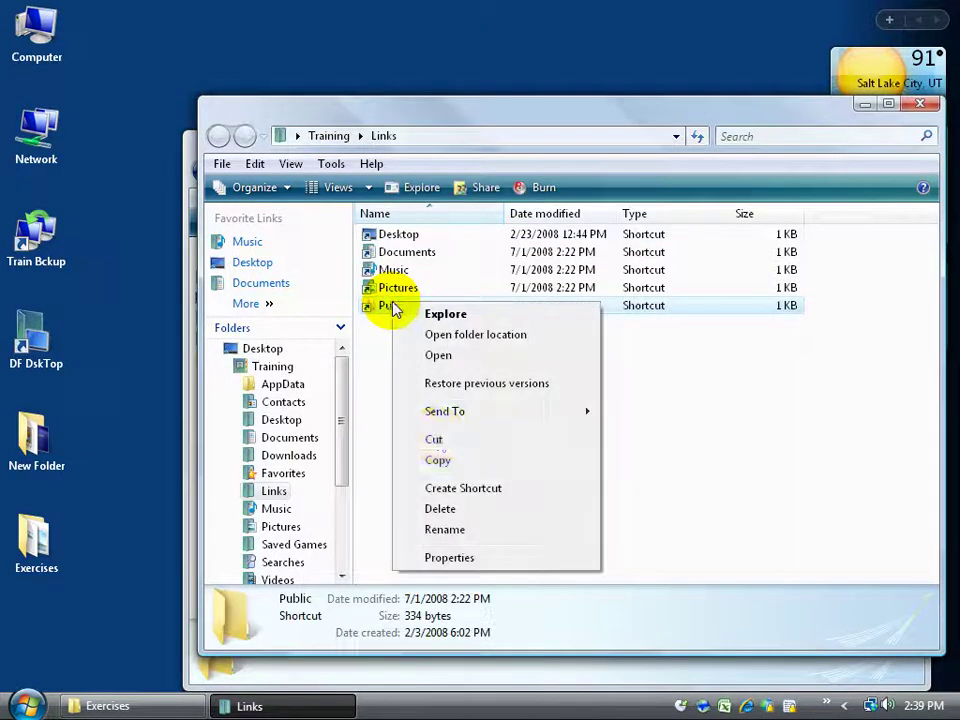
{"action": "left_click", "coordinate": [440, 508]}
{"action": "left_click", "coordinate": [553, 432]}
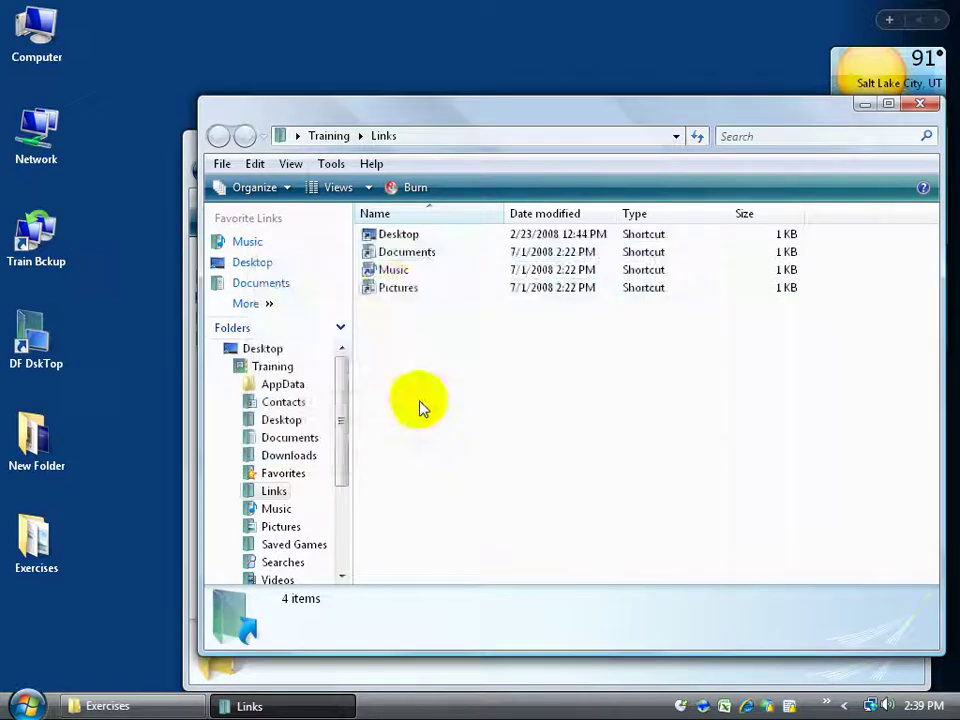
{"action": "left_click", "coordinate": [395, 287]}
{"action": "key", "text": "Delete"}
{"action": "left_click", "coordinate": [553, 432]}
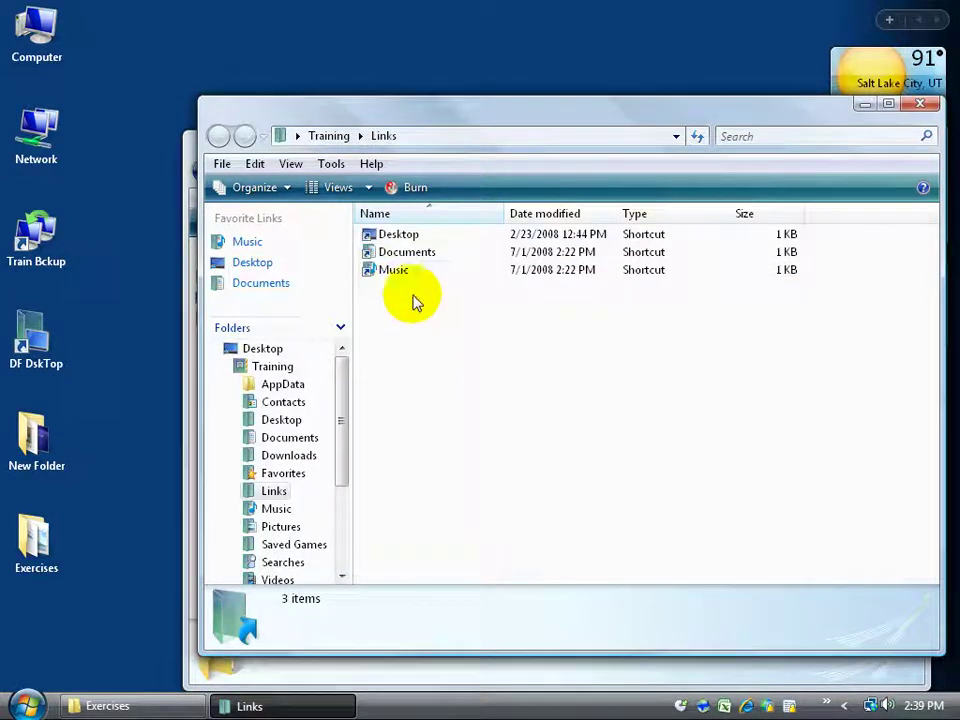
{"action": "left_click", "coordinate": [395, 271]}
{"action": "key", "text": "Delete"}
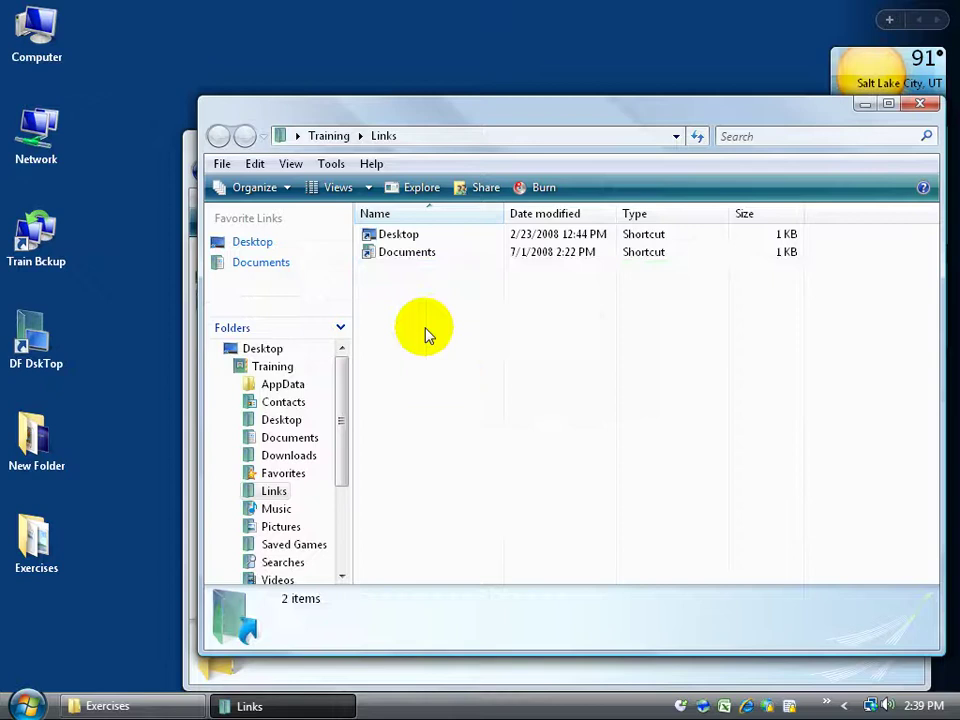
{"action": "left_click", "coordinate": [403, 252]}
{"action": "key", "text": "Delete"}
{"action": "left_click", "coordinate": [551, 431]}
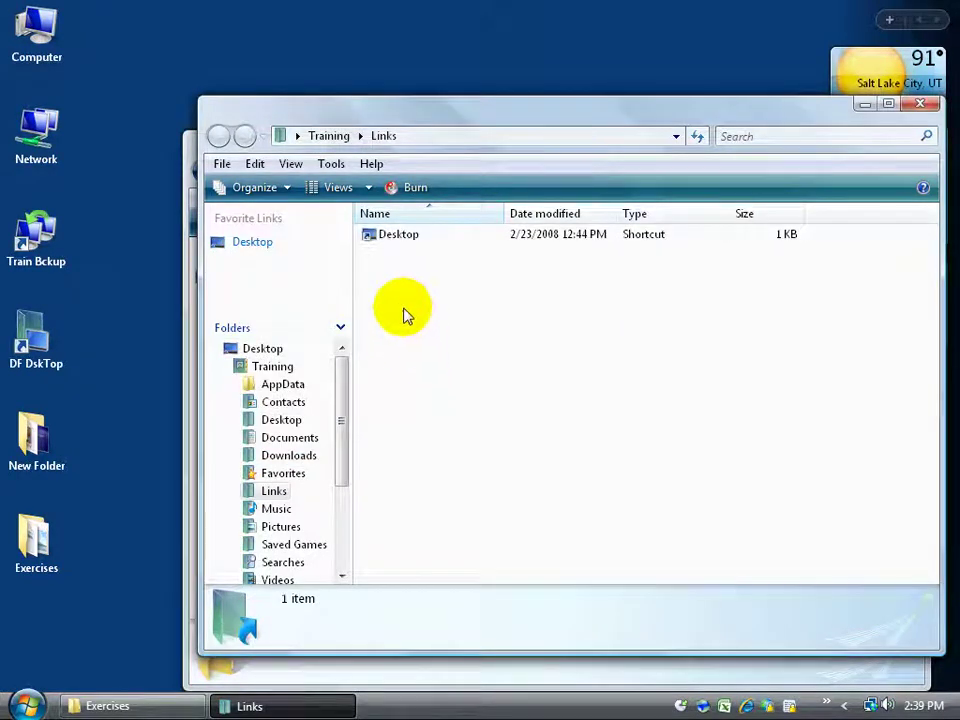
Start a new shortcut in the Links folder targeting Exercises > something else
{"action": "right_click", "coordinate": [405, 312]}
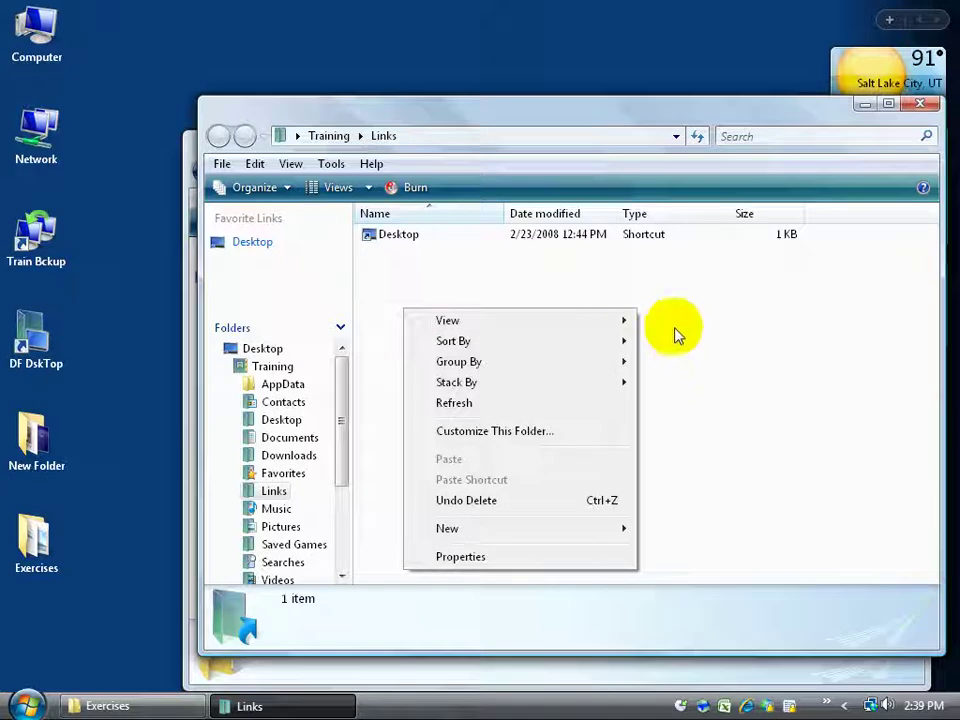
{"action": "mouse_move", "coordinate": [500, 535]}
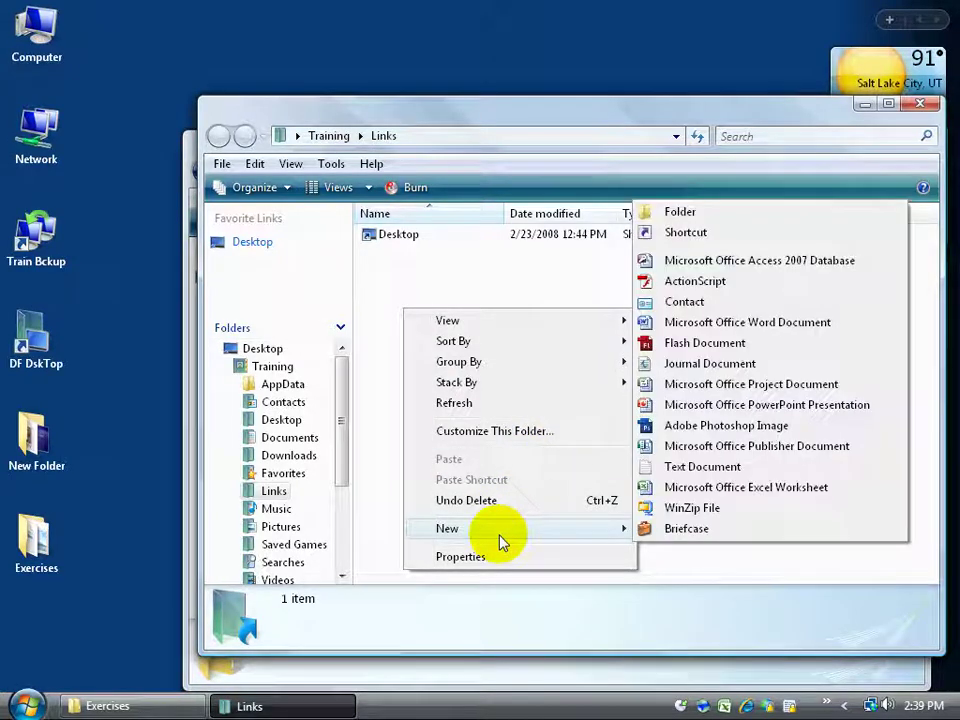
{"action": "left_click", "coordinate": [673, 234]}
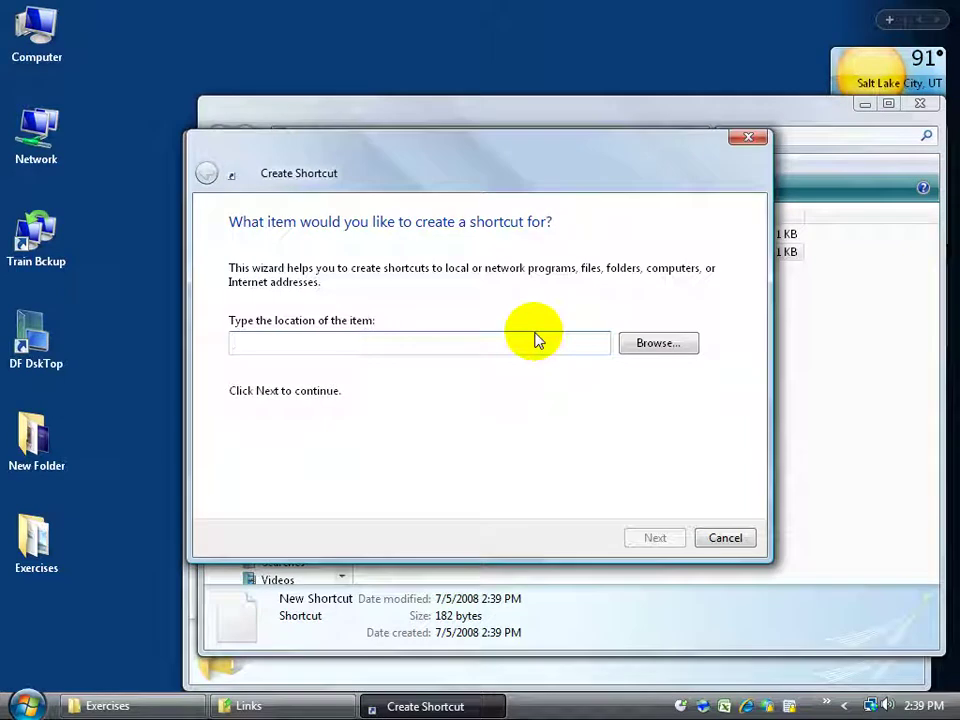
{"action": "left_click", "coordinate": [658, 345]}
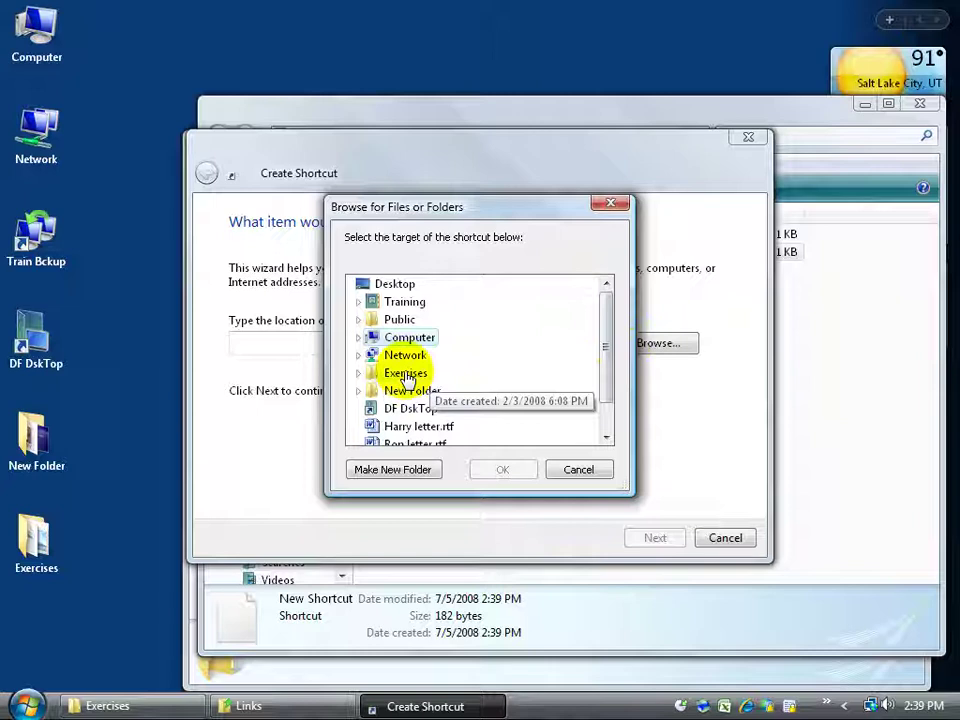
{"action": "double_click", "coordinate": [377, 374]}
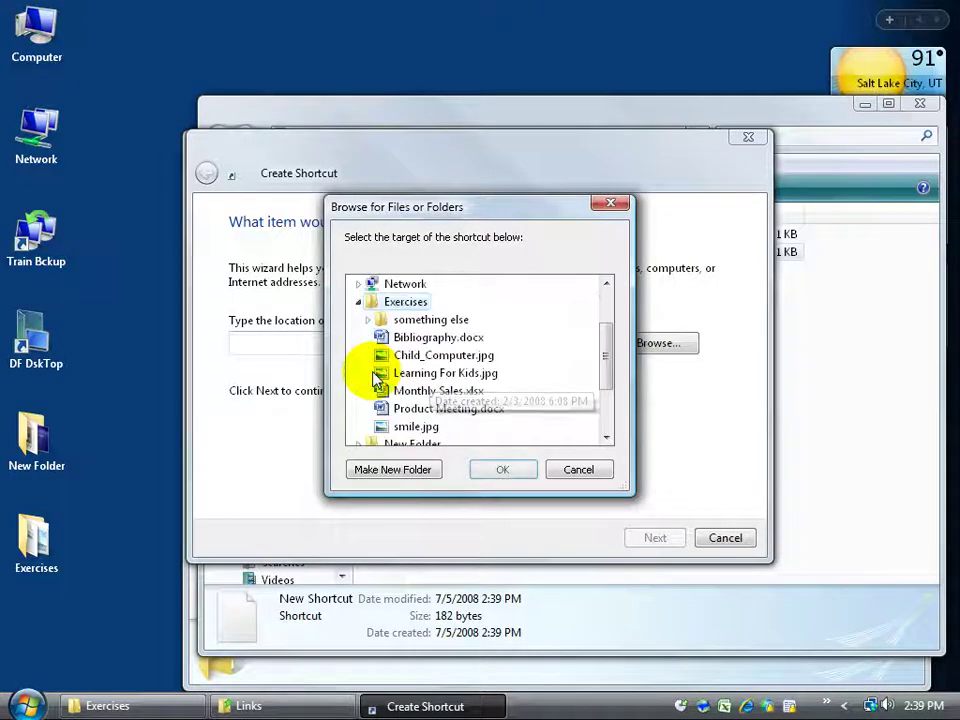
{"action": "double_click", "coordinate": [413, 321]}
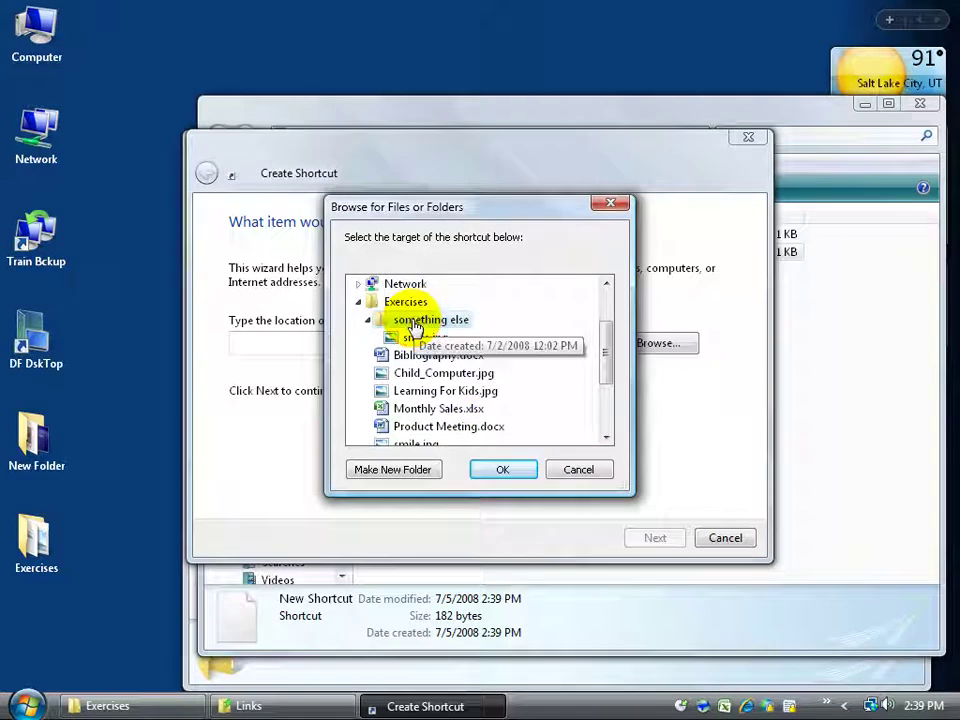
{"action": "left_click", "coordinate": [499, 469]}
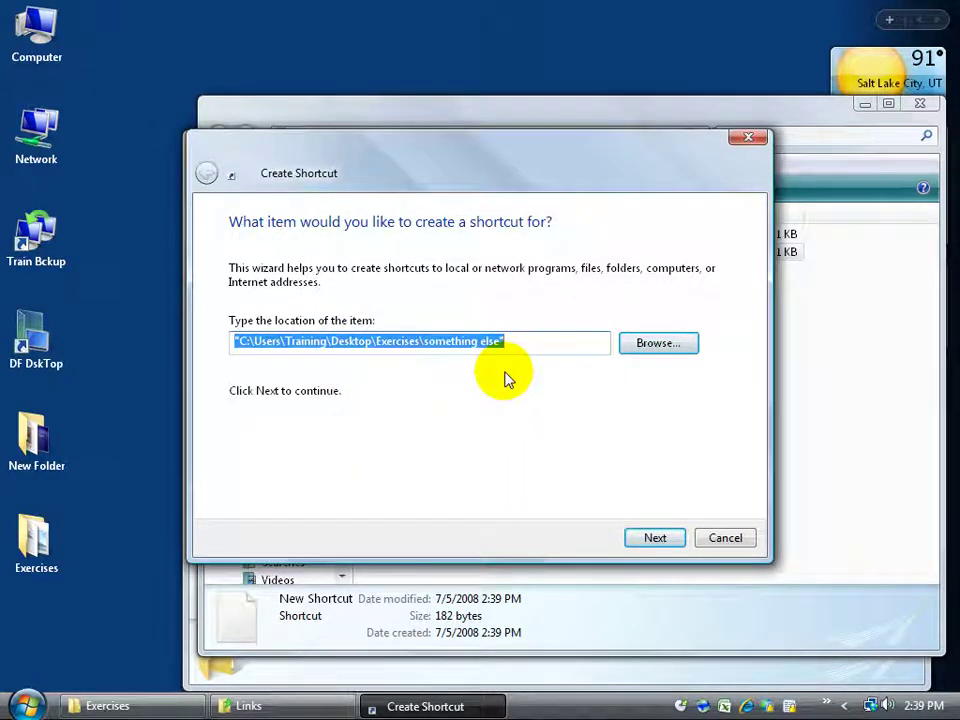
Name the shortcut Family Photos and finish creating it
{"action": "left_click", "coordinate": [655, 537]}
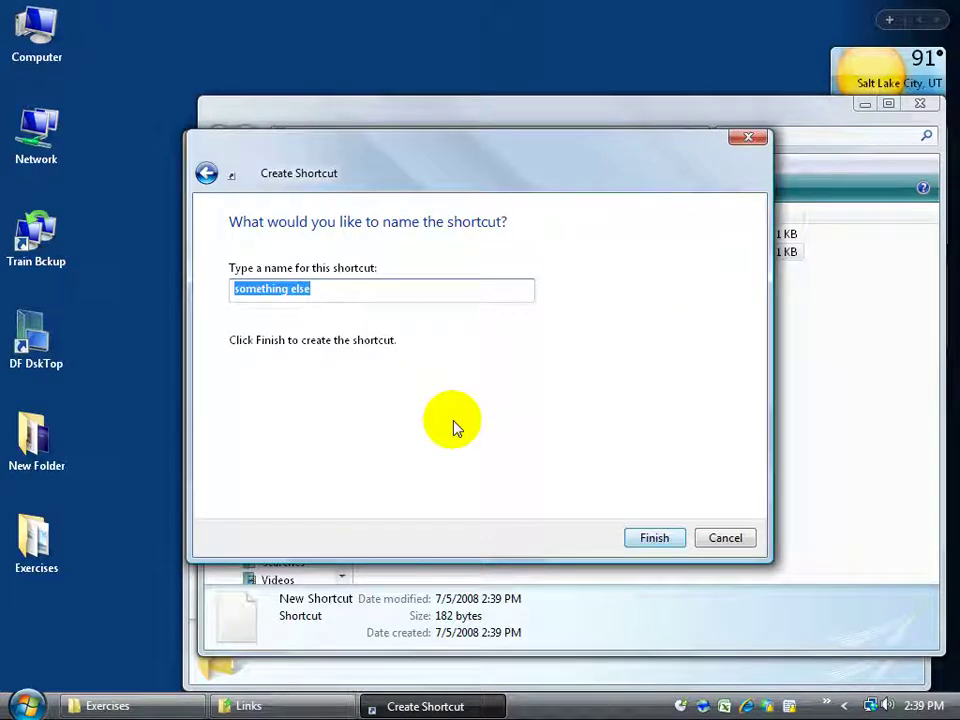
{"action": "type", "text": "S"}
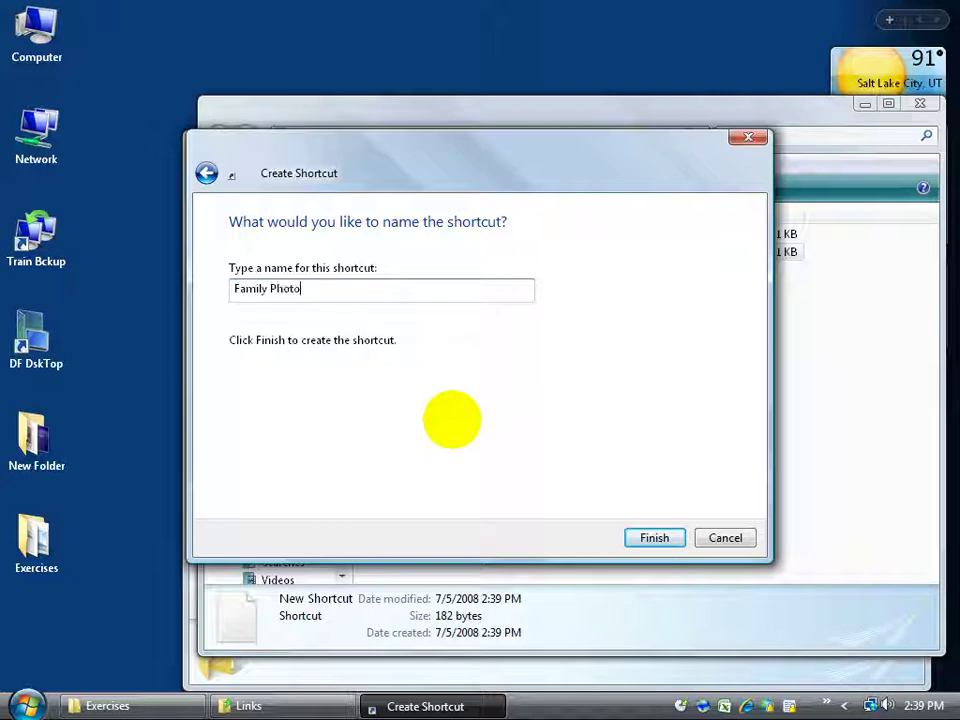
{"action": "left_click", "coordinate": [656, 540]}
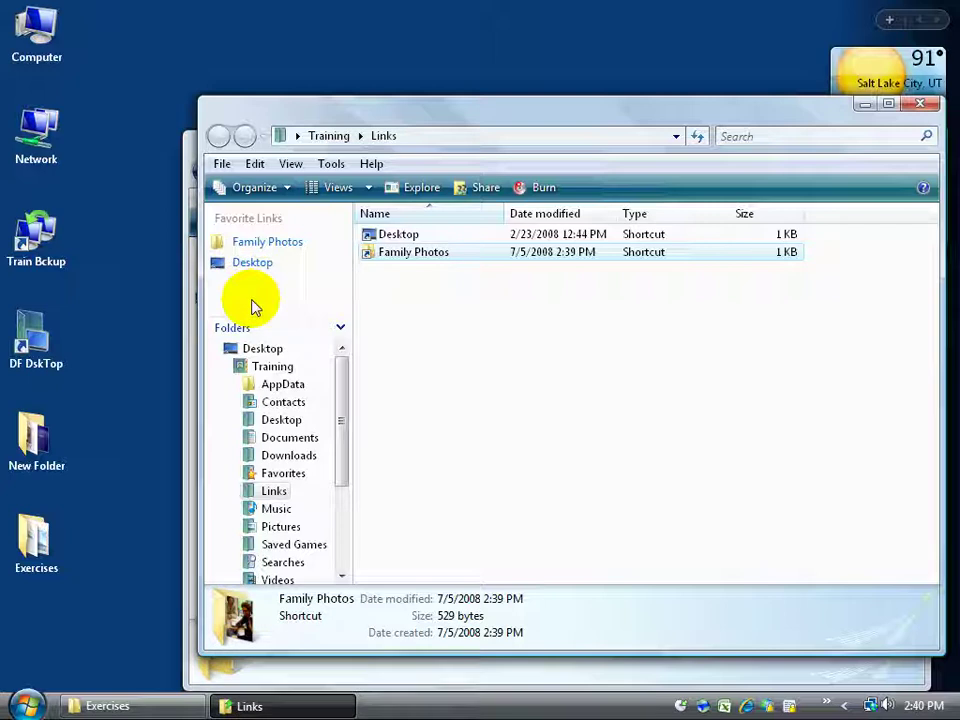
Close the Links window and use Family Photos to reach the something else folder, closing the extra window
{"action": "left_click", "coordinate": [928, 107]}
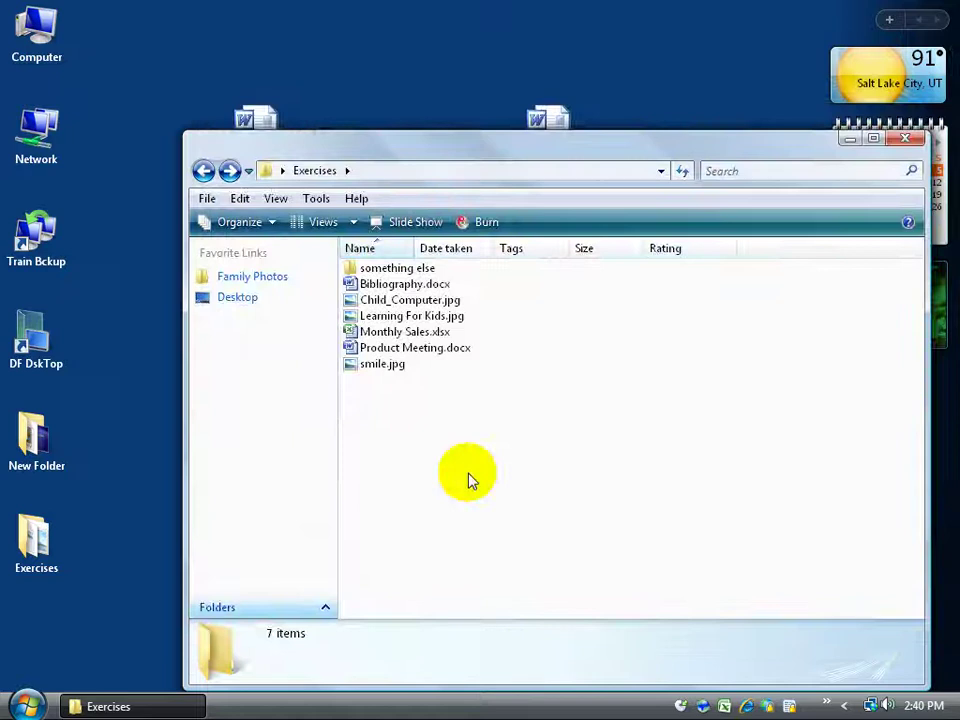
{"action": "left_click", "coordinate": [279, 280]}
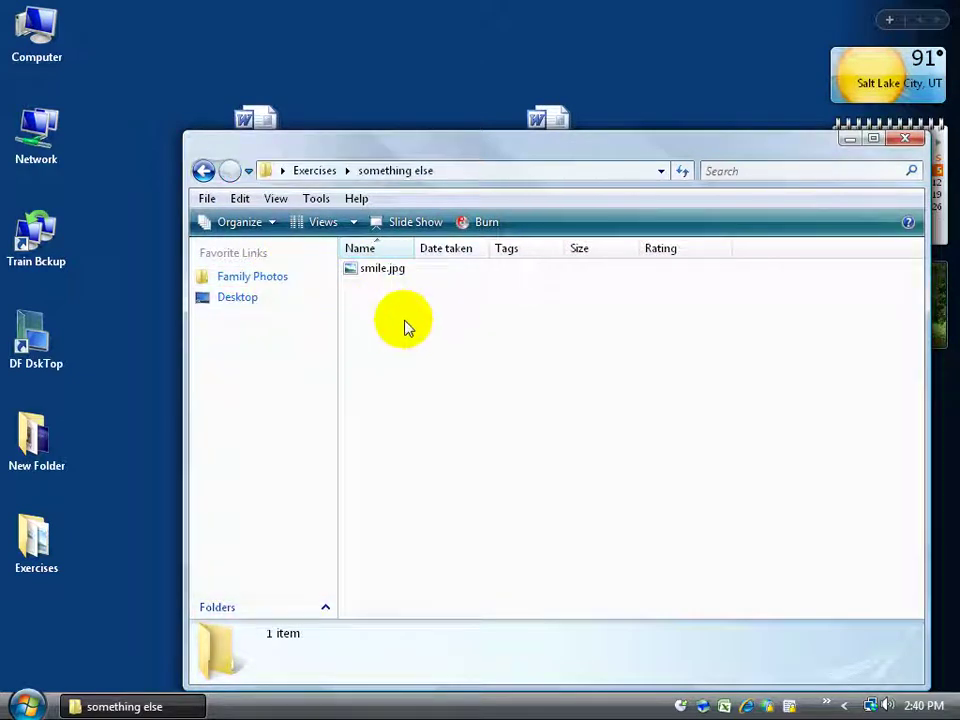
{"action": "double_click", "coordinate": [30, 545]}
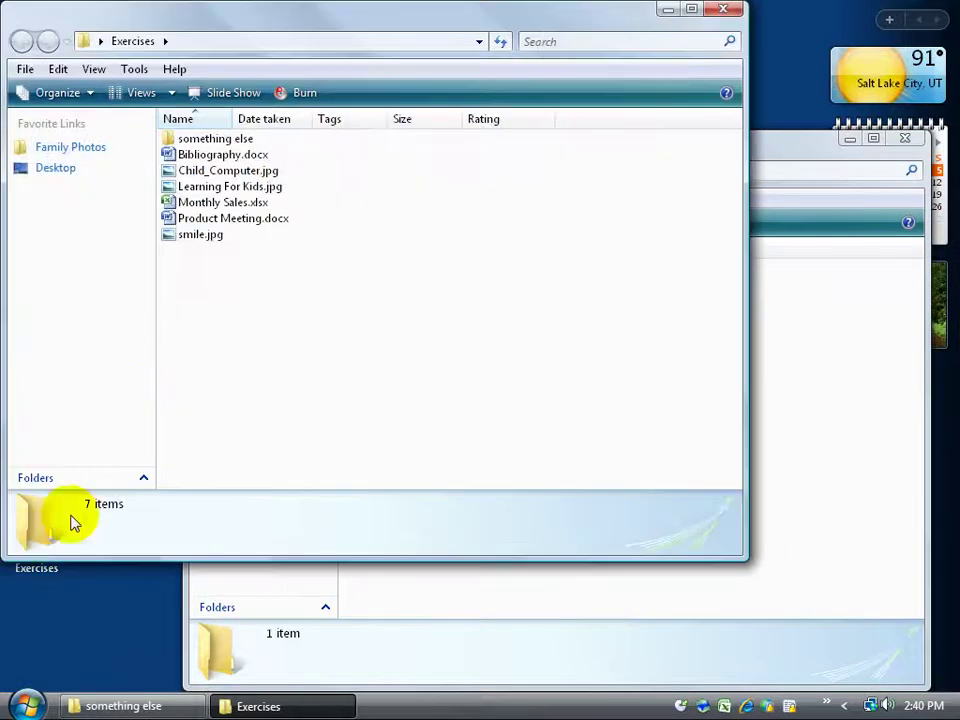
{"action": "double_click", "coordinate": [192, 140]}
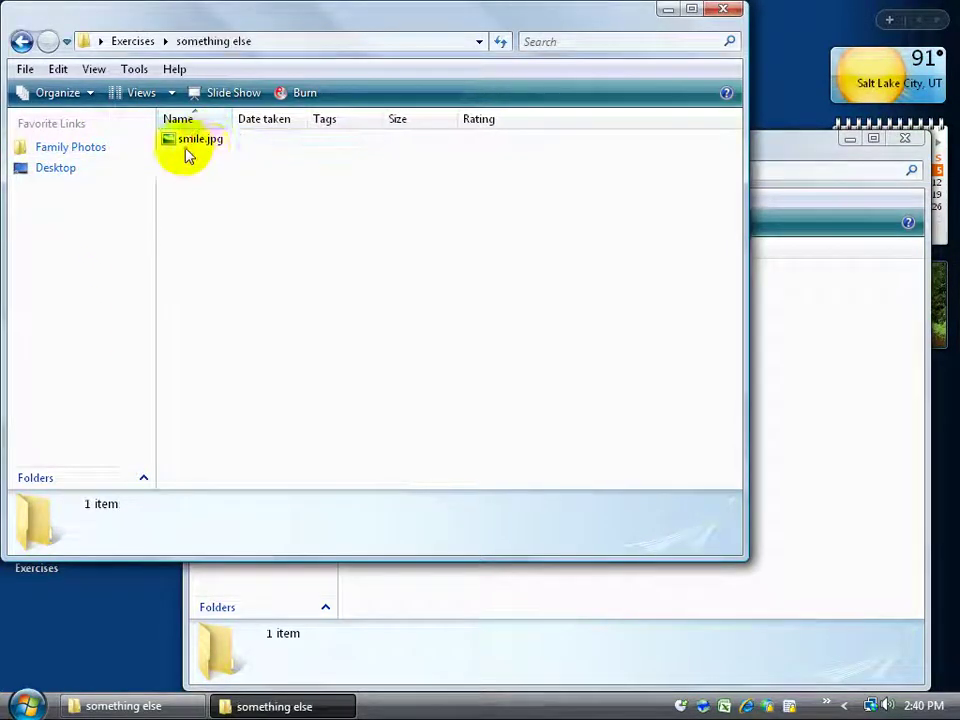
{"action": "left_click", "coordinate": [723, 10]}
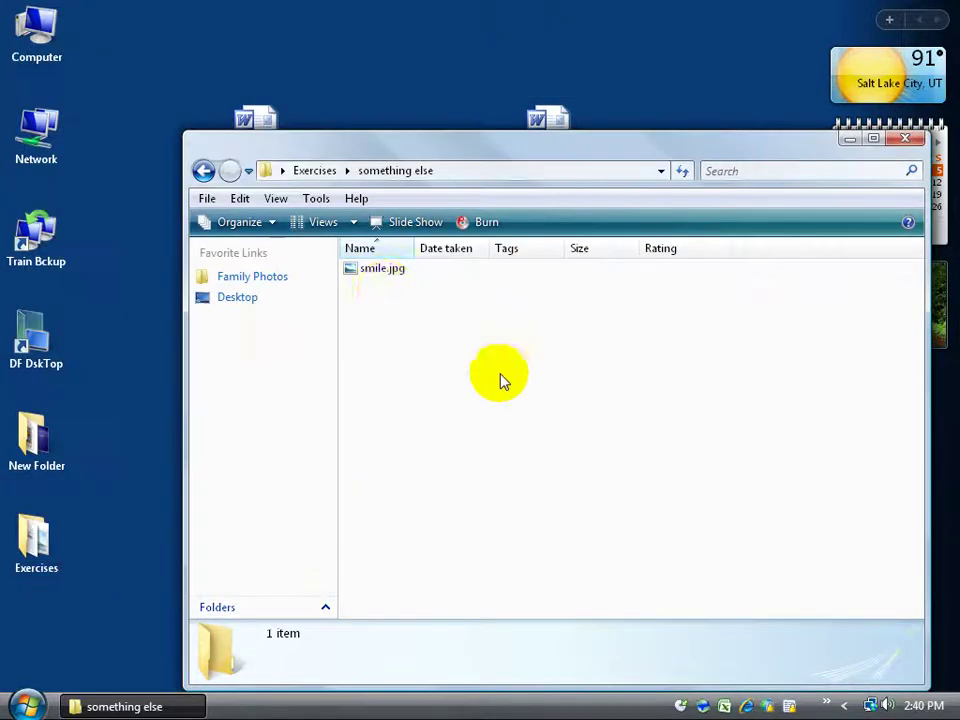
Collapse Exercises, then expand Computer, HP (C:) and hp to list bin, DRIVERS and HPQWare
{"action": "left_click", "coordinate": [323, 609]}
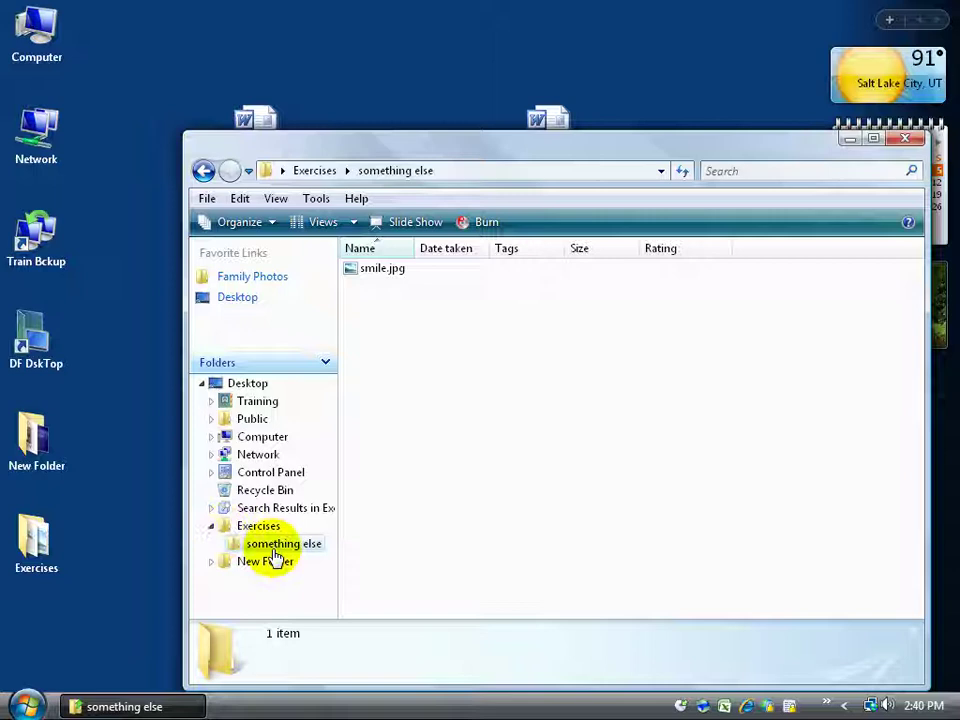
{"action": "left_click", "coordinate": [211, 527]}
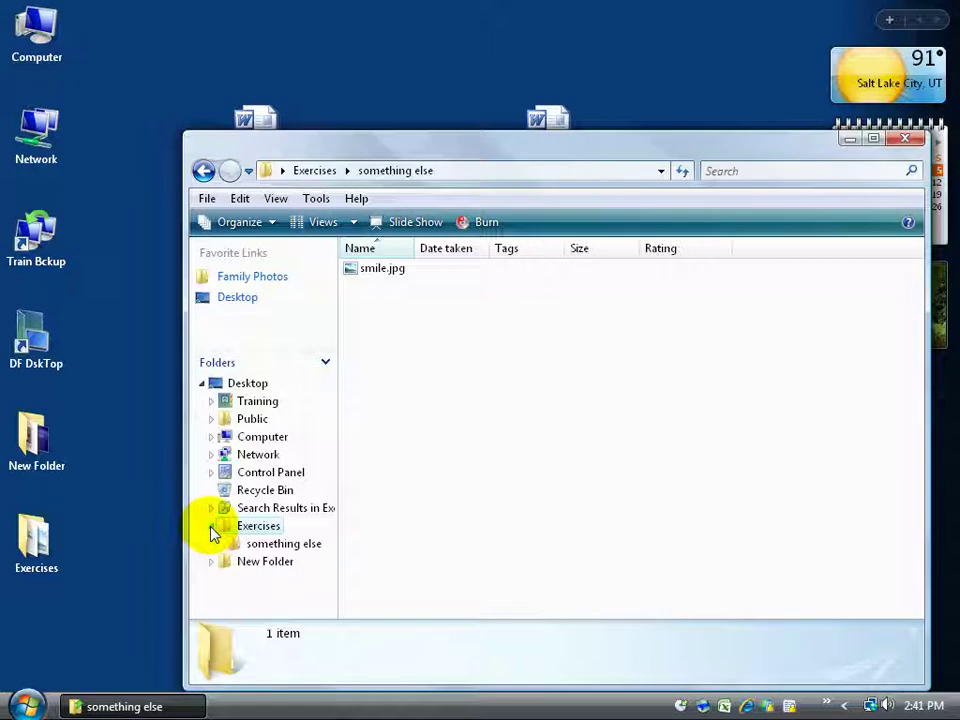
{"action": "left_click", "coordinate": [212, 527]}
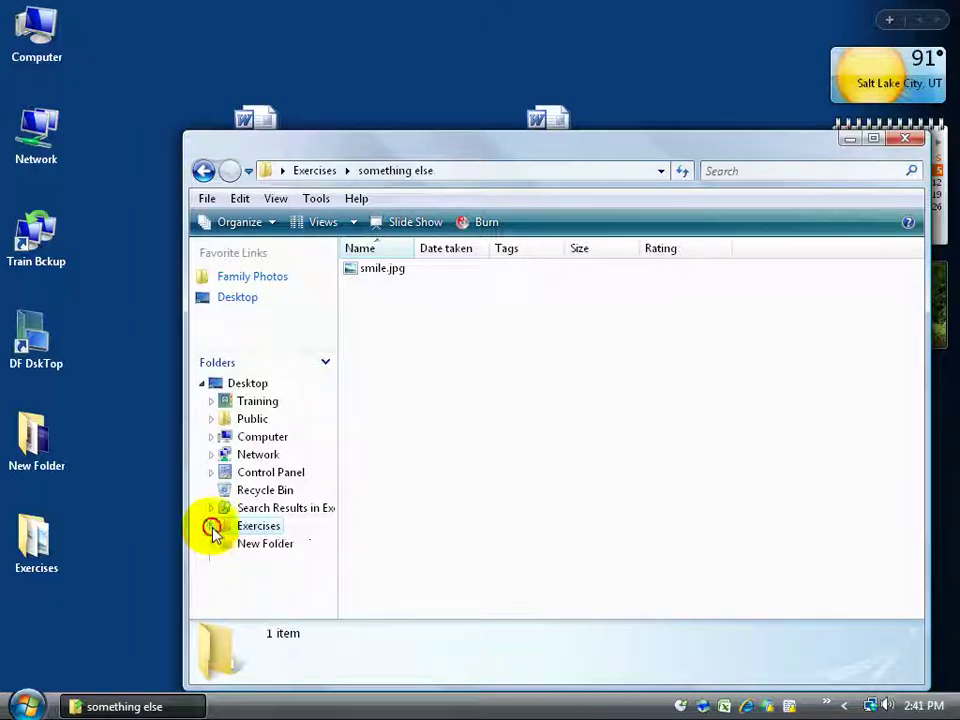
{"action": "left_click", "coordinate": [211, 438]}
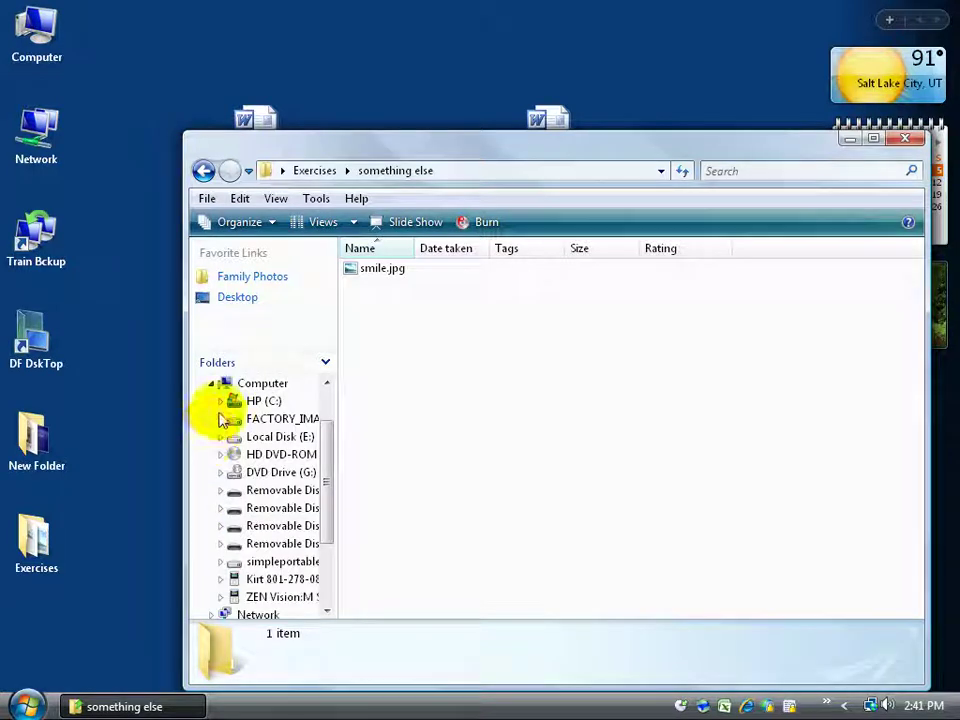
{"action": "left_click", "coordinate": [220, 401]}
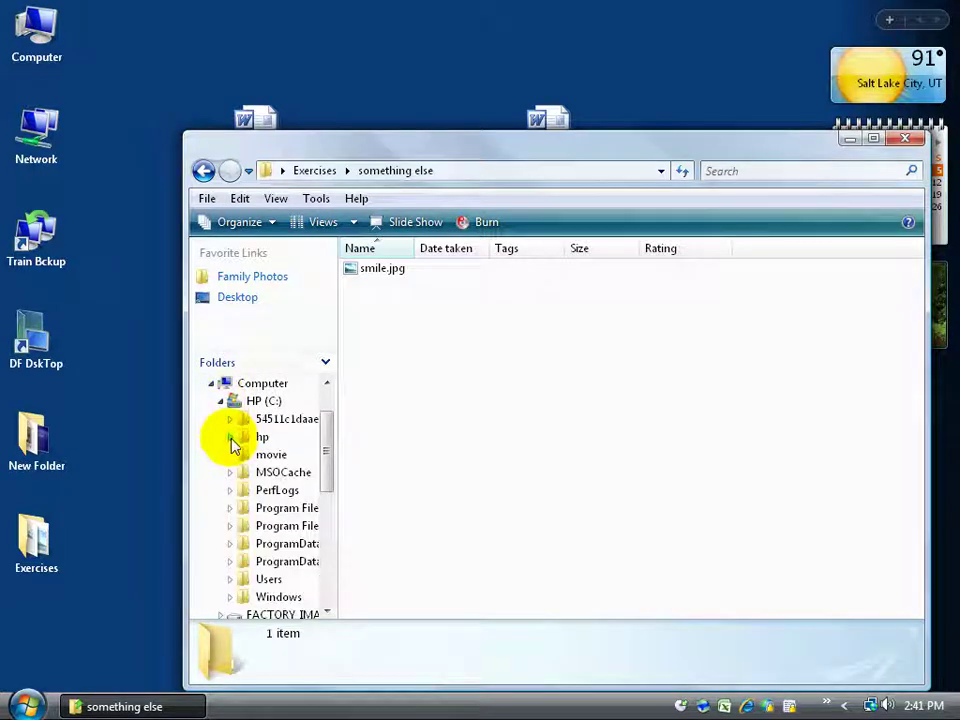
{"action": "left_click", "coordinate": [230, 437]}
{"action": "scroll", "coordinate": [328, 430], "scroll_direction": "up", "scroll_amount": 1}
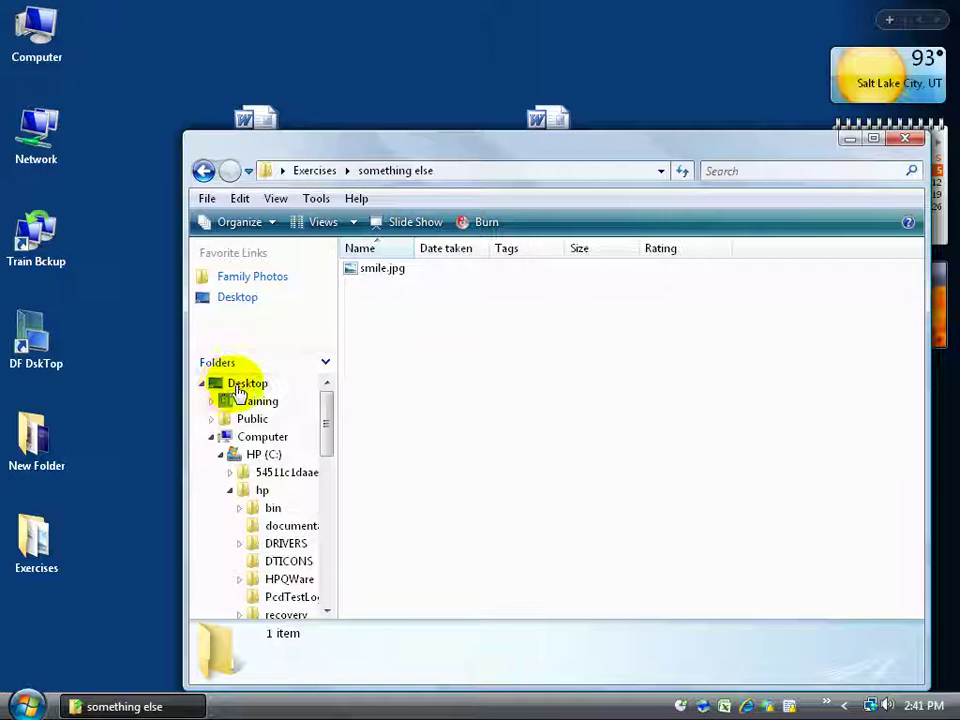
Browse the hp folder, then its bin folder with 32 items
{"action": "left_click", "coordinate": [244, 492]}
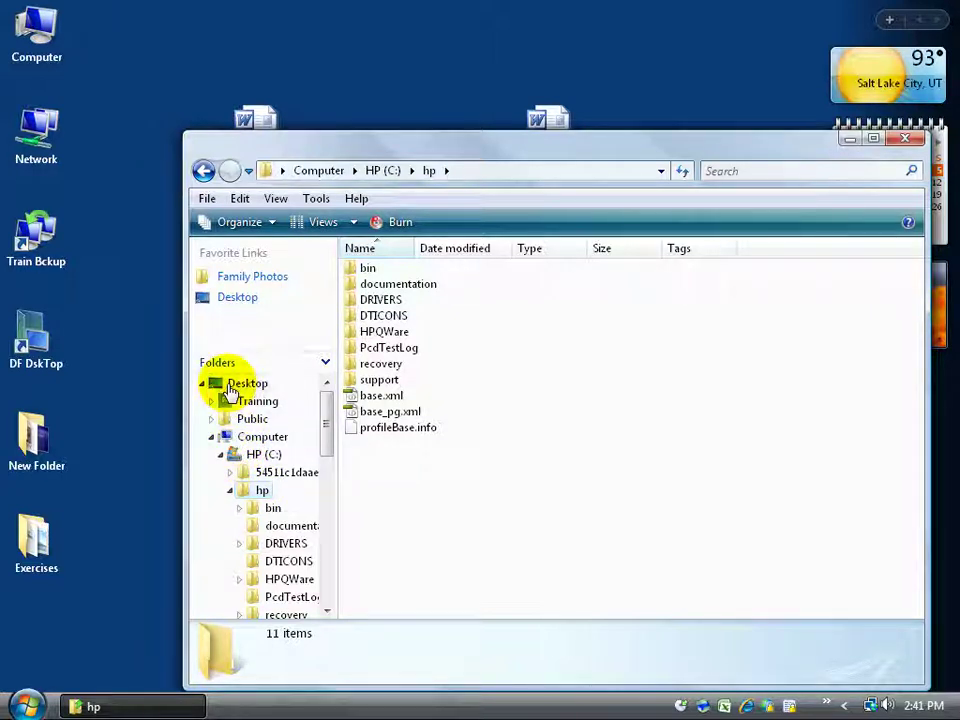
{"action": "left_click", "coordinate": [250, 509]}
{"action": "mouse_move", "coordinate": [475, 500]}
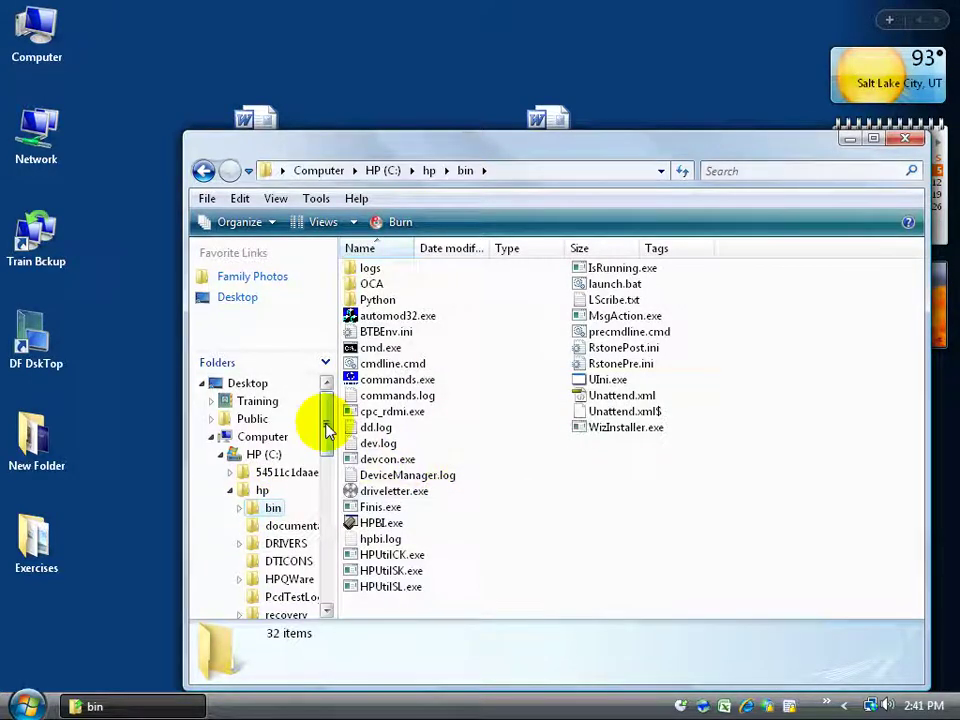
Collapse hp, HP (C:) and Computer, then show the Exercises folder's seven items
{"action": "left_click", "coordinate": [230, 490]}
{"action": "left_click", "coordinate": [221, 454]}
{"action": "left_click", "coordinate": [212, 437]}
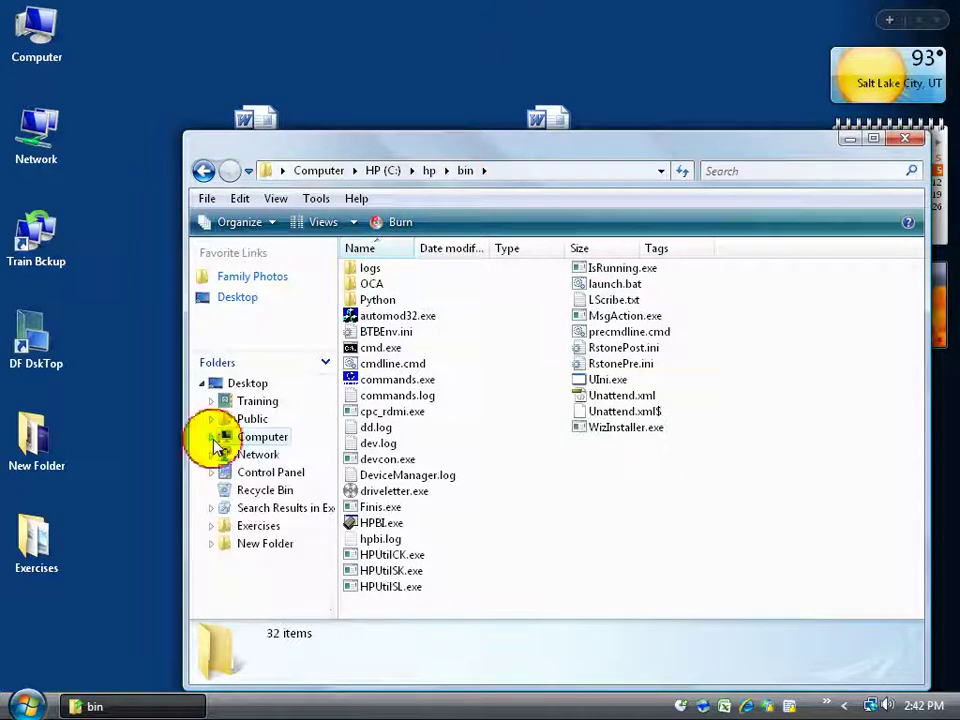
{"action": "left_click", "coordinate": [210, 527]}
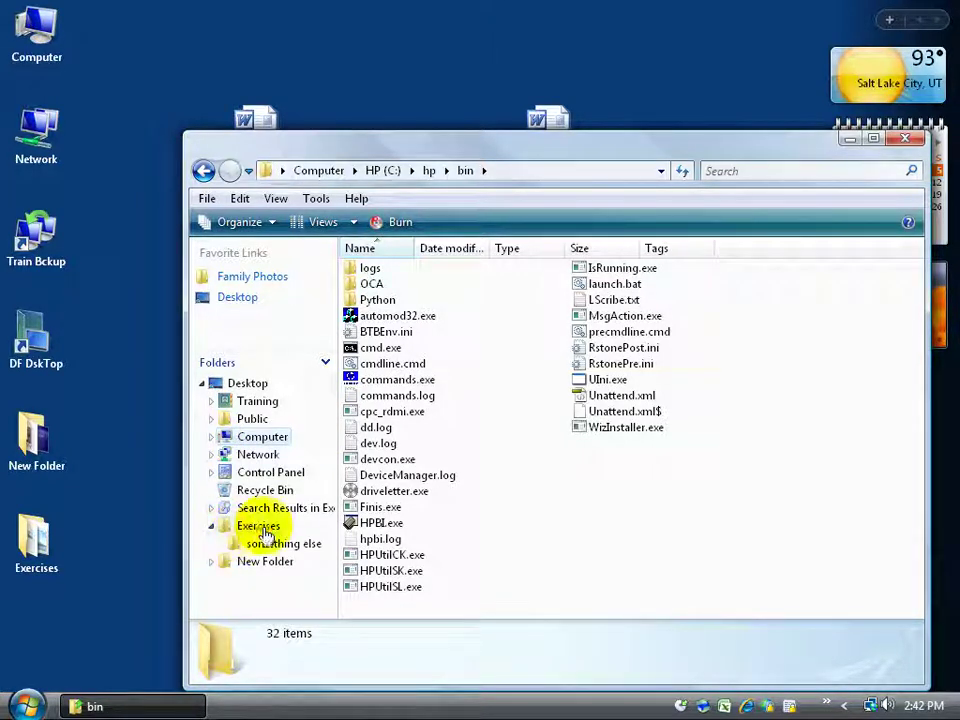
{"action": "left_click", "coordinate": [257, 527]}
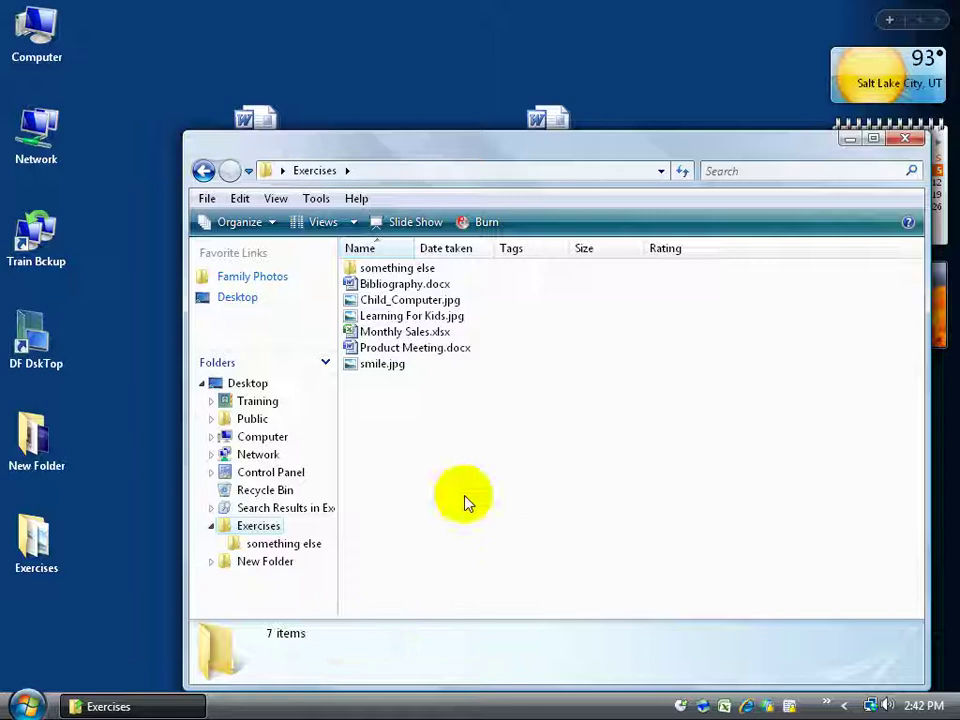
{"action": "left_click", "coordinate": [393, 284]}
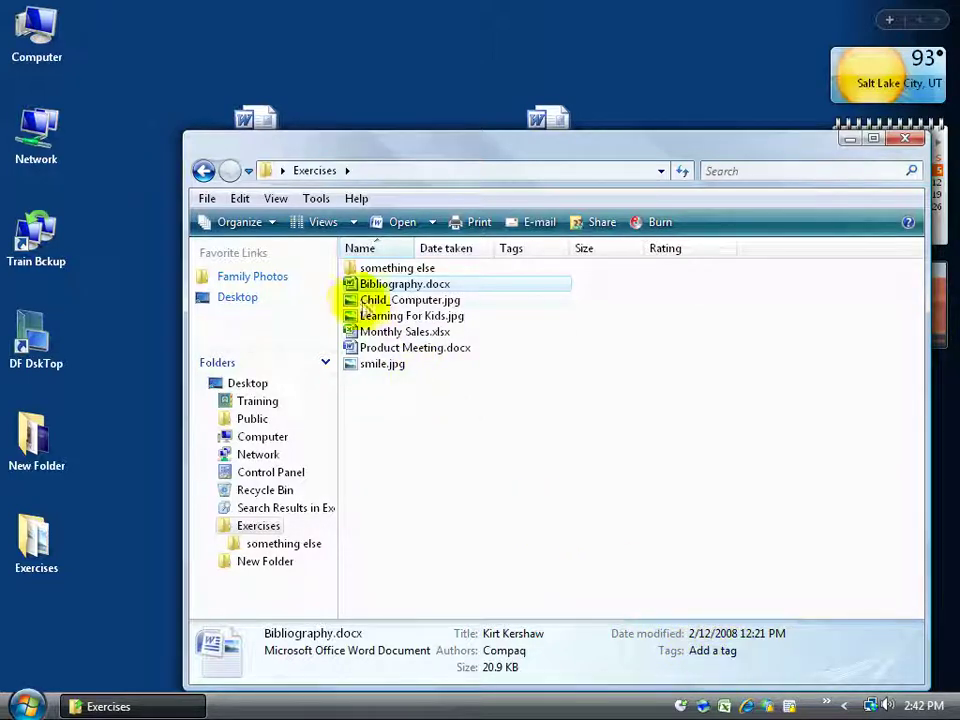
{"action": "mouse_move", "coordinate": [375, 300]}
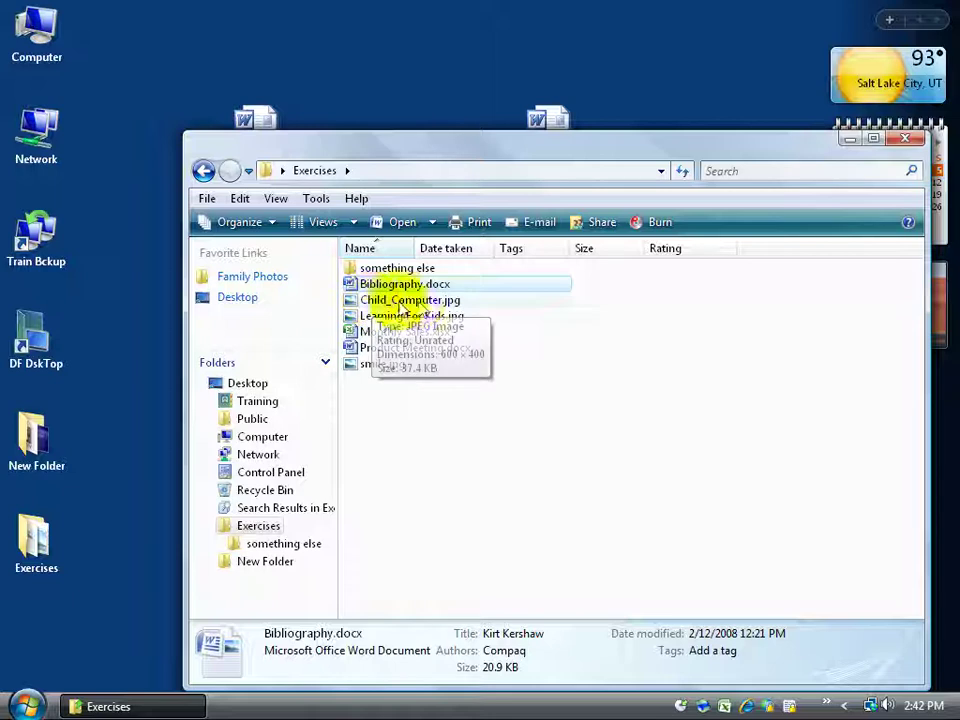
{"action": "left_click", "coordinate": [742, 651]}
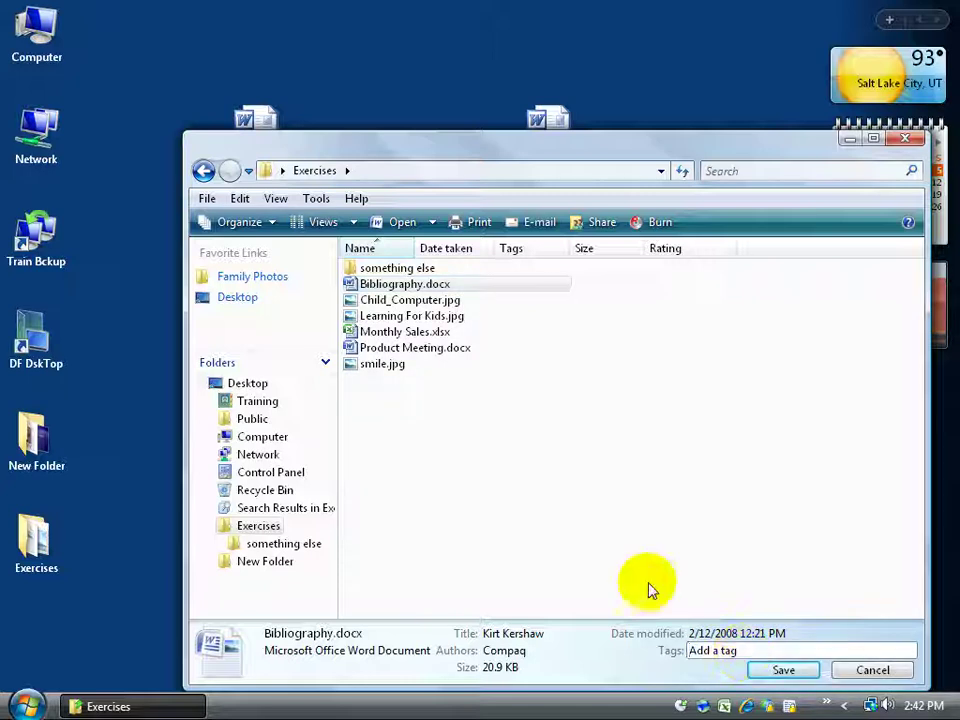
{"action": "mouse_move", "coordinate": [416, 308]}
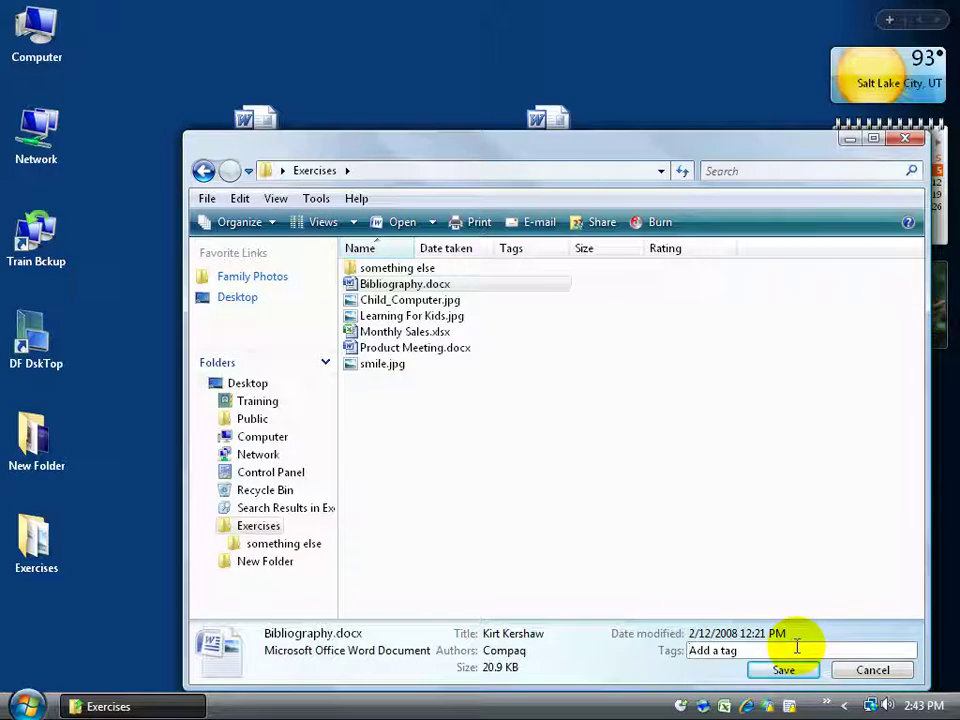
{"action": "left_click", "coordinate": [594, 497]}
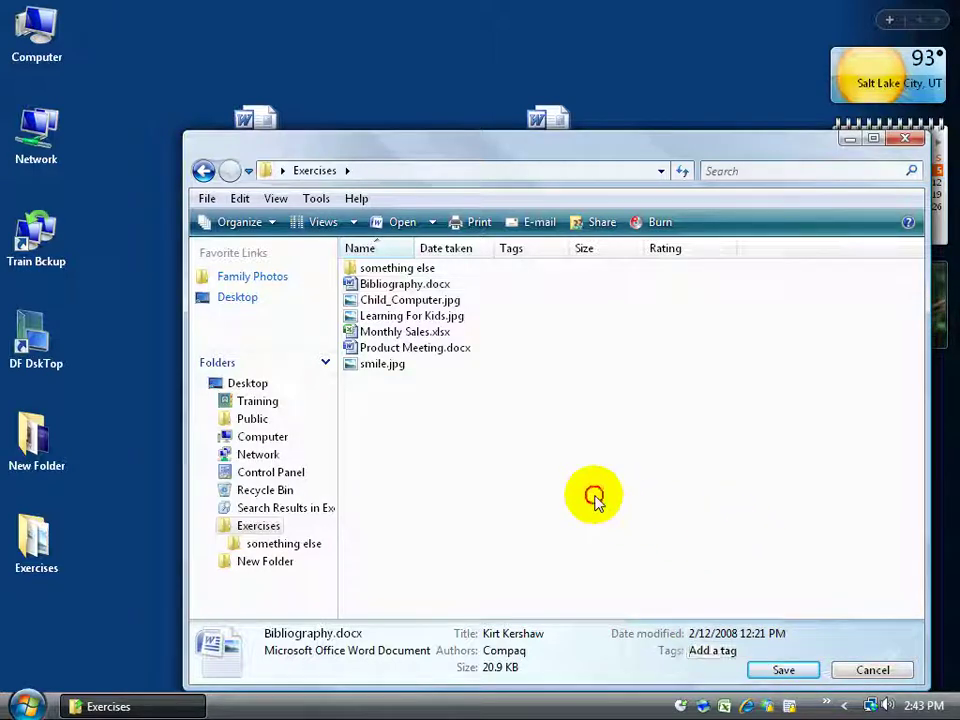
Hide the navigation pane via Organize > Layout
{"action": "left_click", "coordinate": [266, 226]}
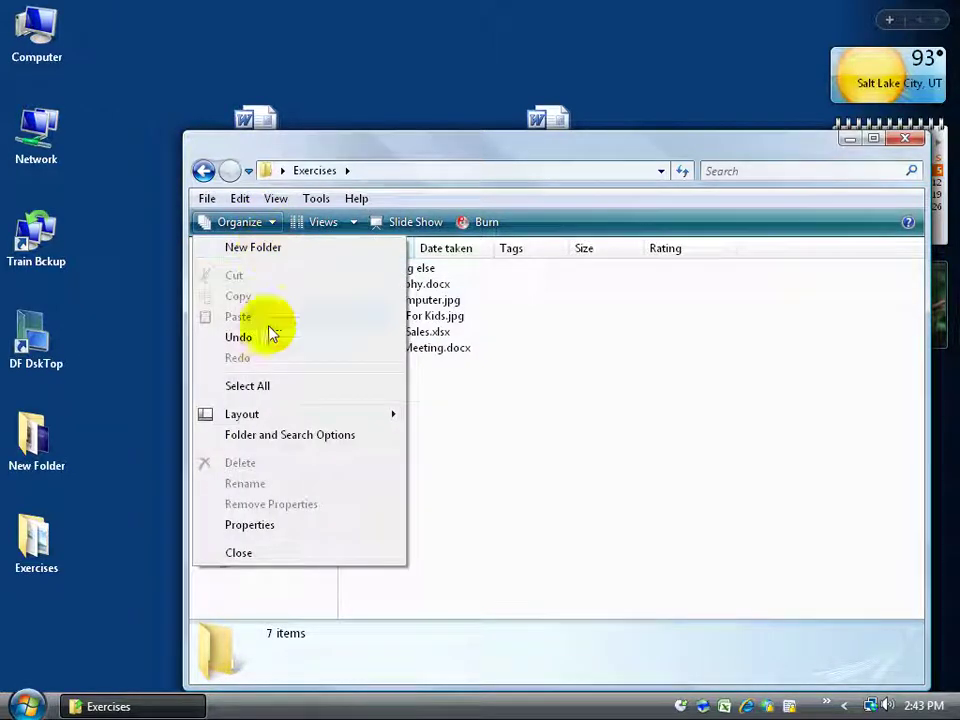
{"action": "mouse_move", "coordinate": [279, 419]}
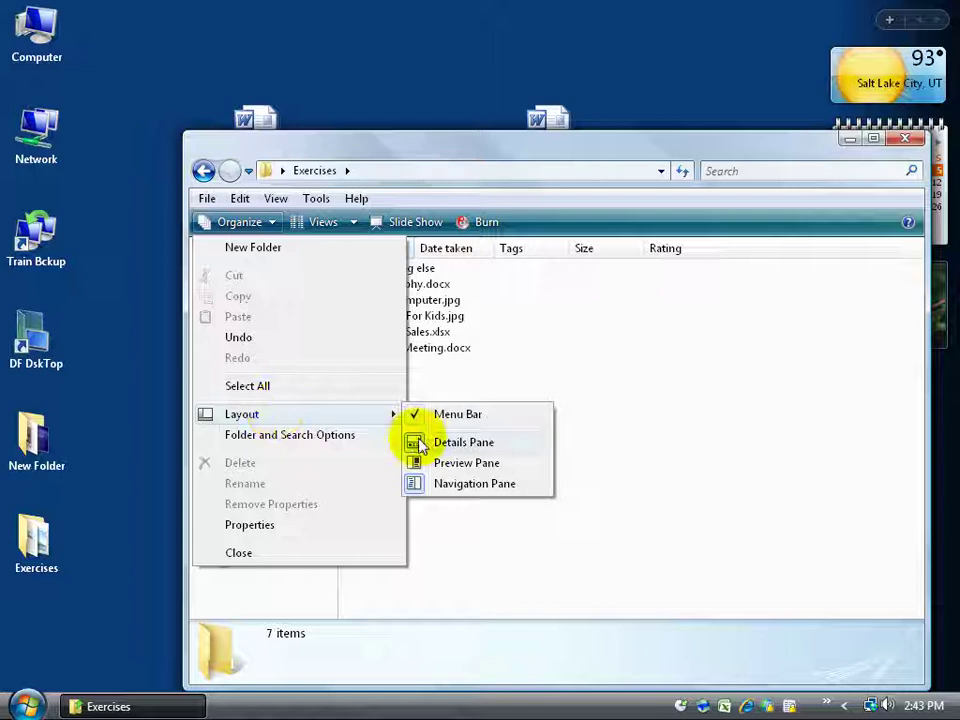
{"action": "left_click", "coordinate": [476, 484]}
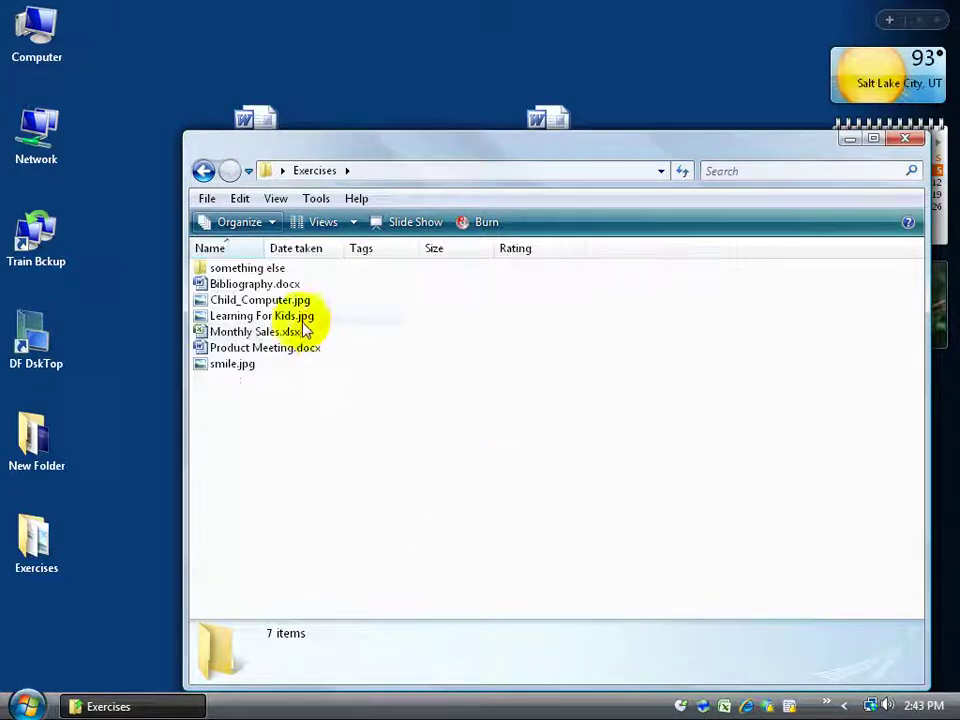
Hide the details pane via Organize > Layout
{"action": "left_click", "coordinate": [268, 225]}
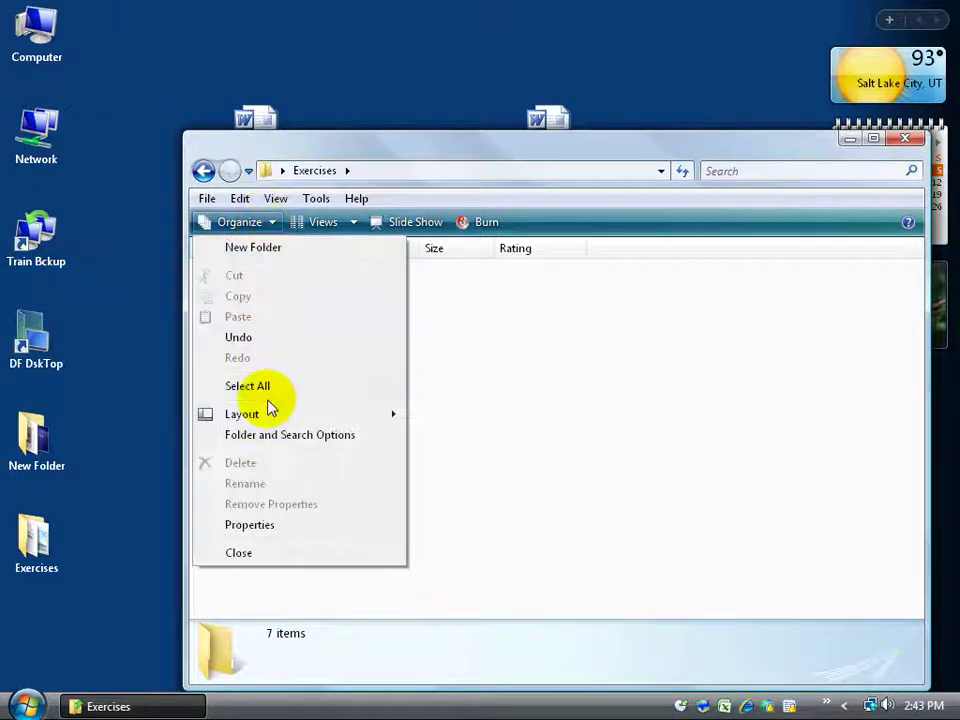
{"action": "mouse_move", "coordinate": [326, 414]}
{"action": "left_click", "coordinate": [420, 441]}
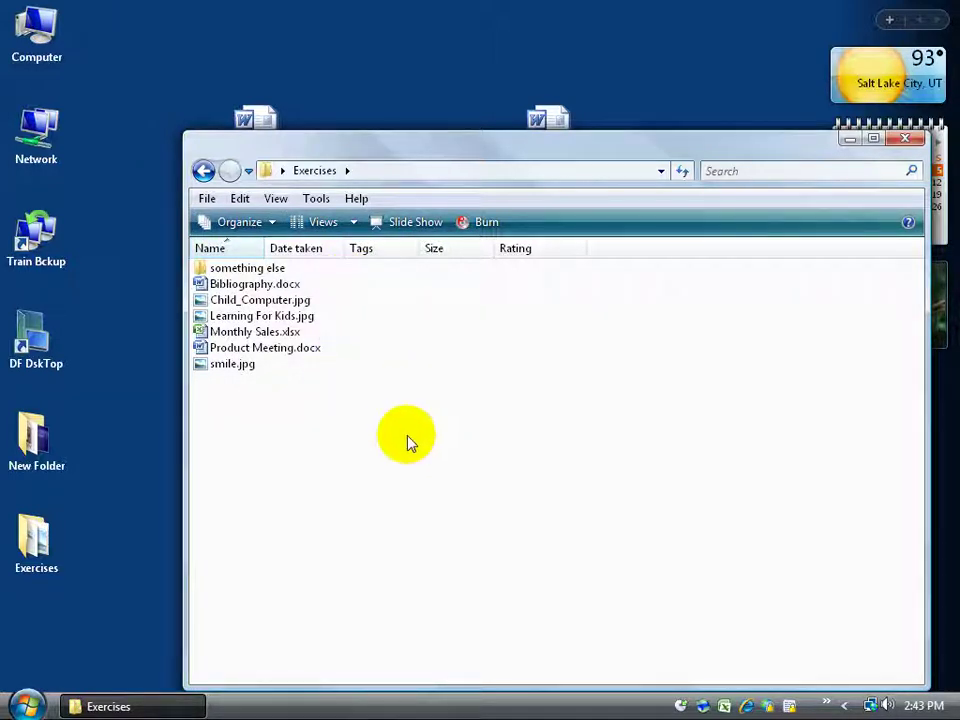
Switch the Exercises files through Extra Large Icons, Large Icons and Small Icons views
{"action": "left_click", "coordinate": [353, 225]}
{"action": "left_click", "coordinate": [396, 88]}
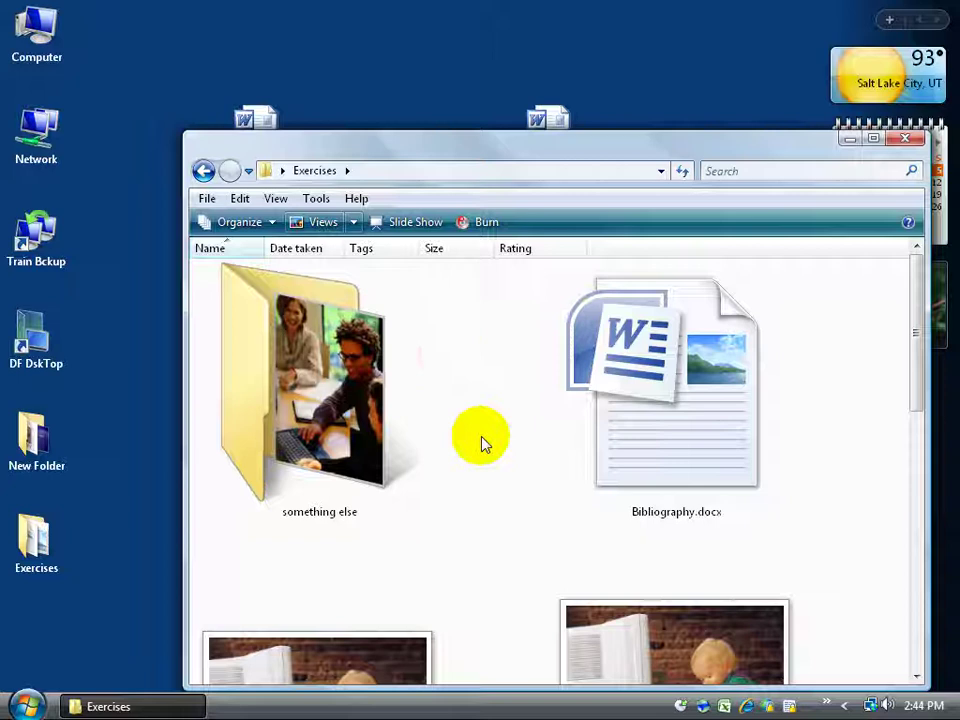
{"action": "mouse_move", "coordinate": [305, 340]}
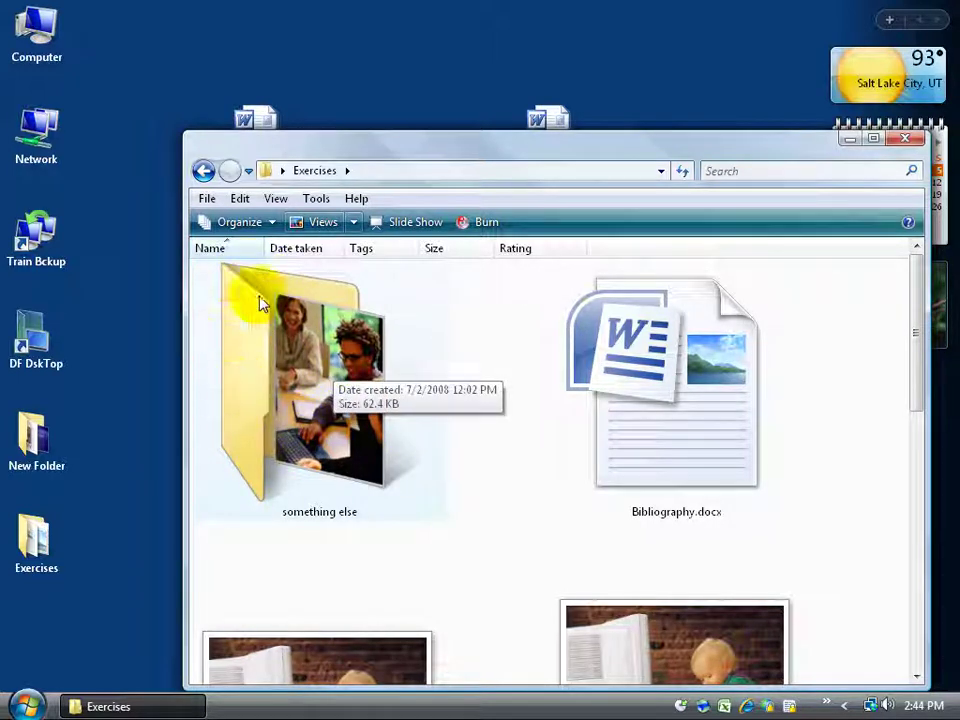
{"action": "left_click", "coordinate": [354, 224]}
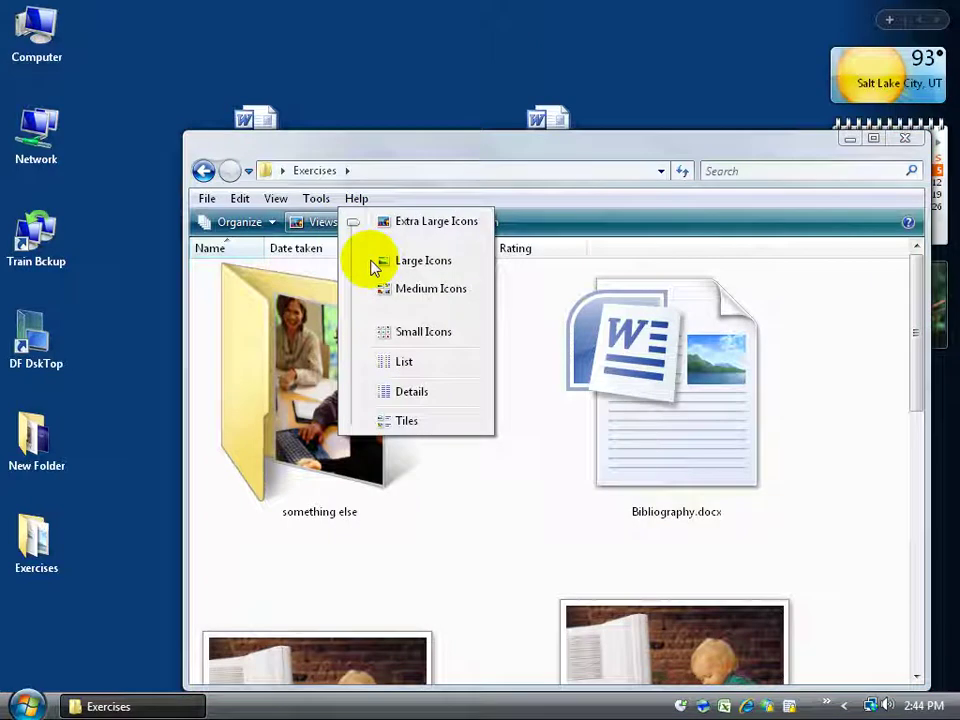
{"action": "left_click", "coordinate": [382, 262]}
{"action": "left_click", "coordinate": [349, 223]}
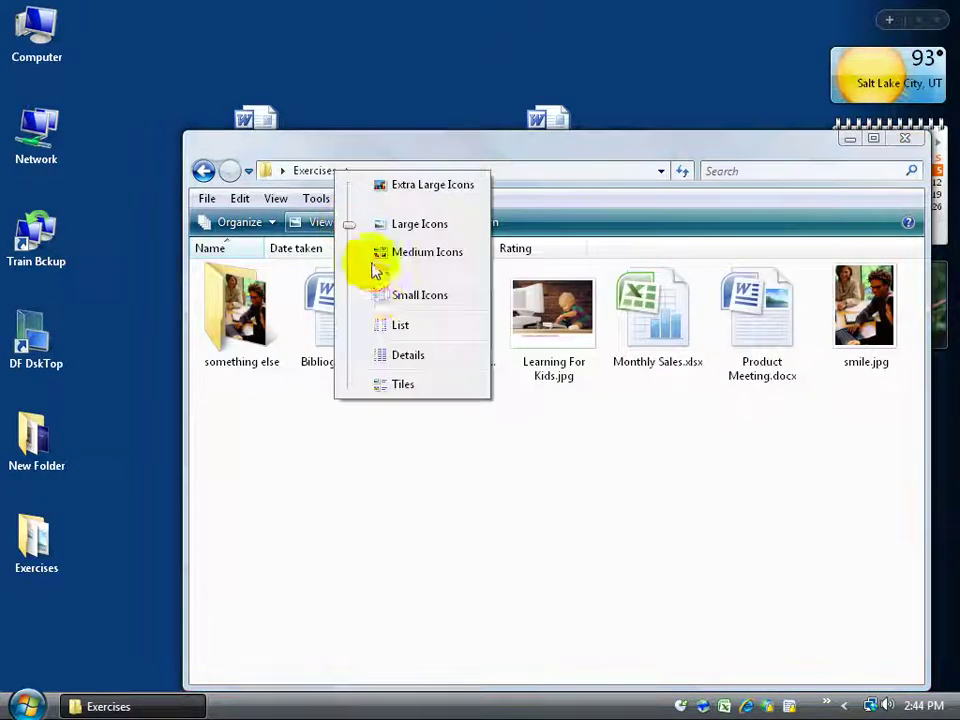
{"action": "left_click", "coordinate": [380, 297]}
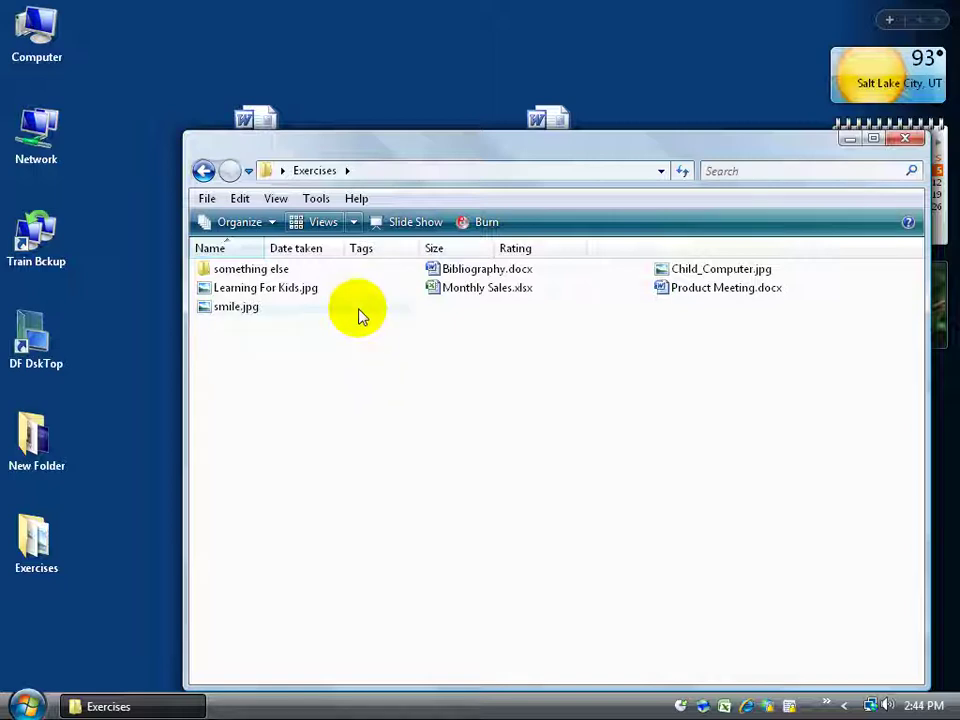
Show the files as a List, then in Details view with size and rating
{"action": "left_click", "coordinate": [353, 222]}
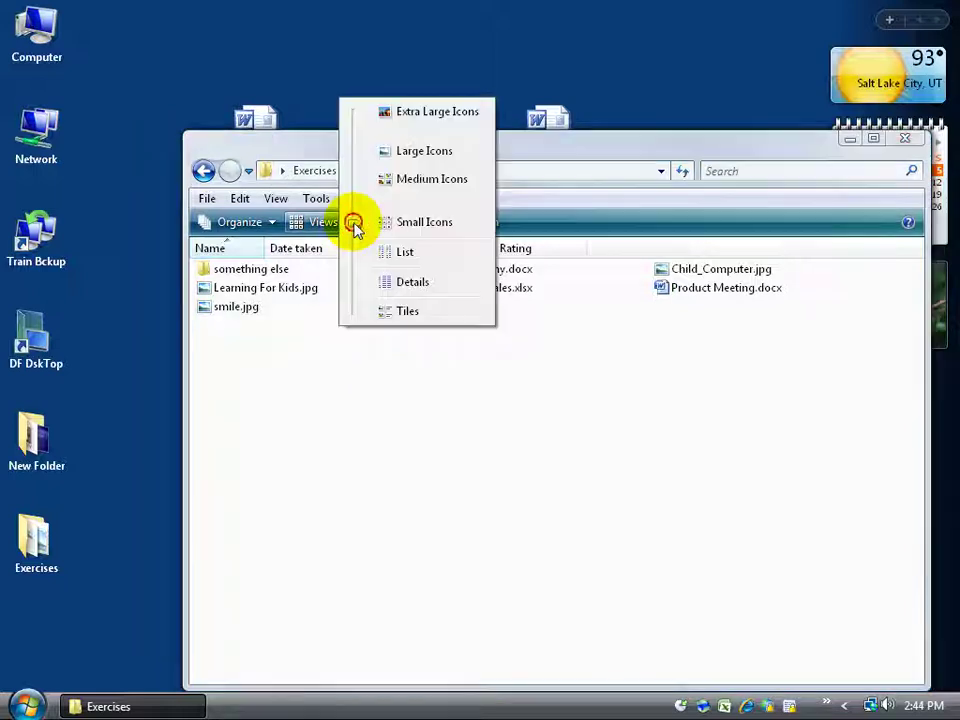
{"action": "left_click", "coordinate": [392, 256]}
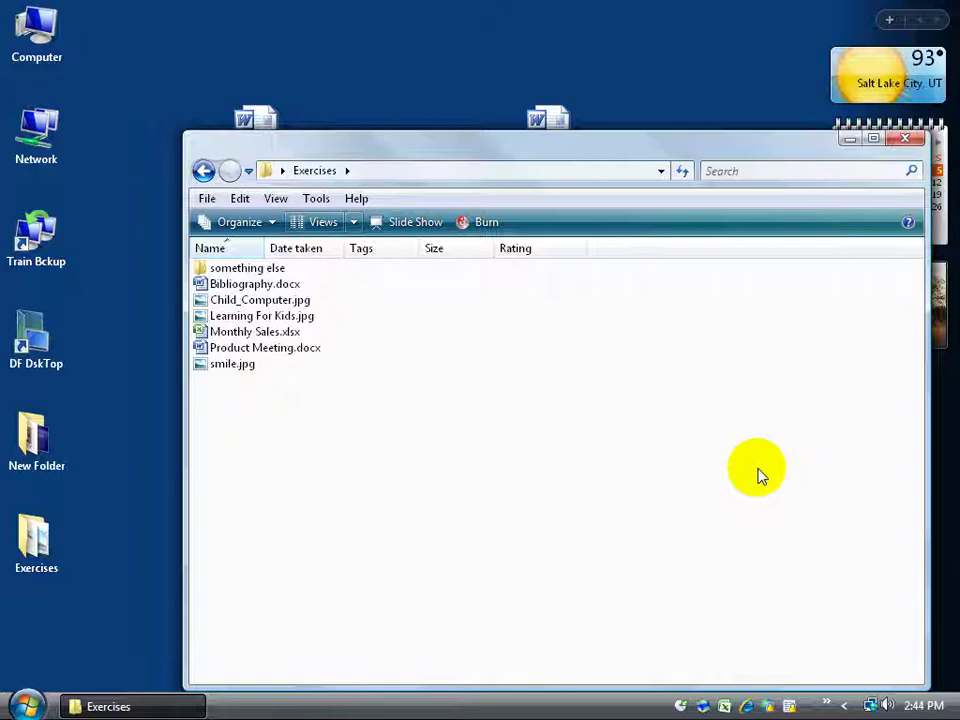
{"action": "left_click", "coordinate": [353, 222]}
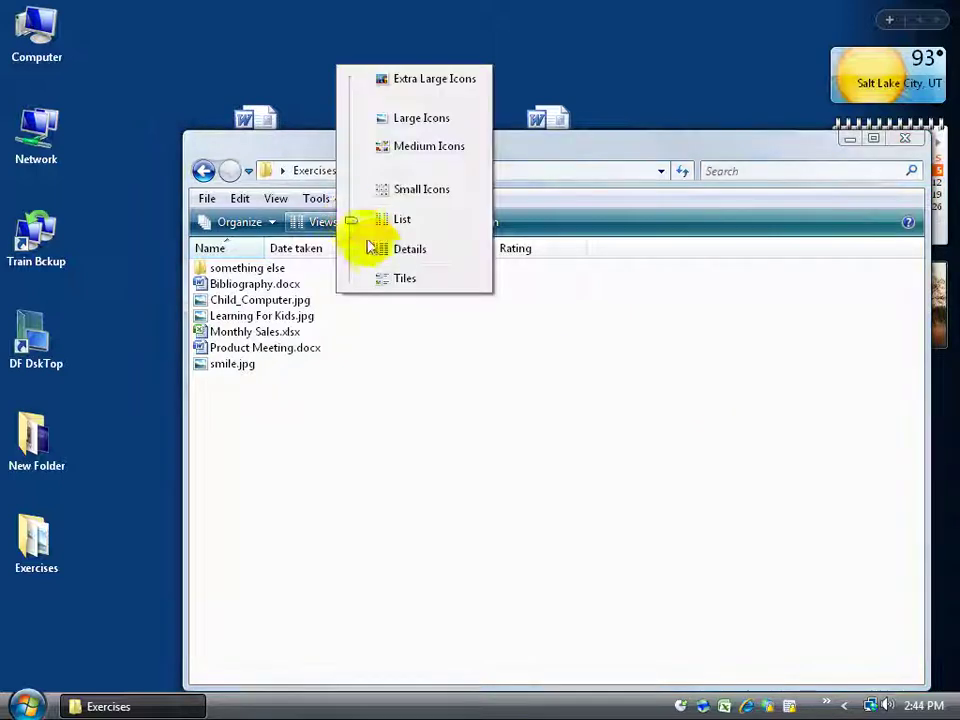
{"action": "left_click", "coordinate": [375, 256]}
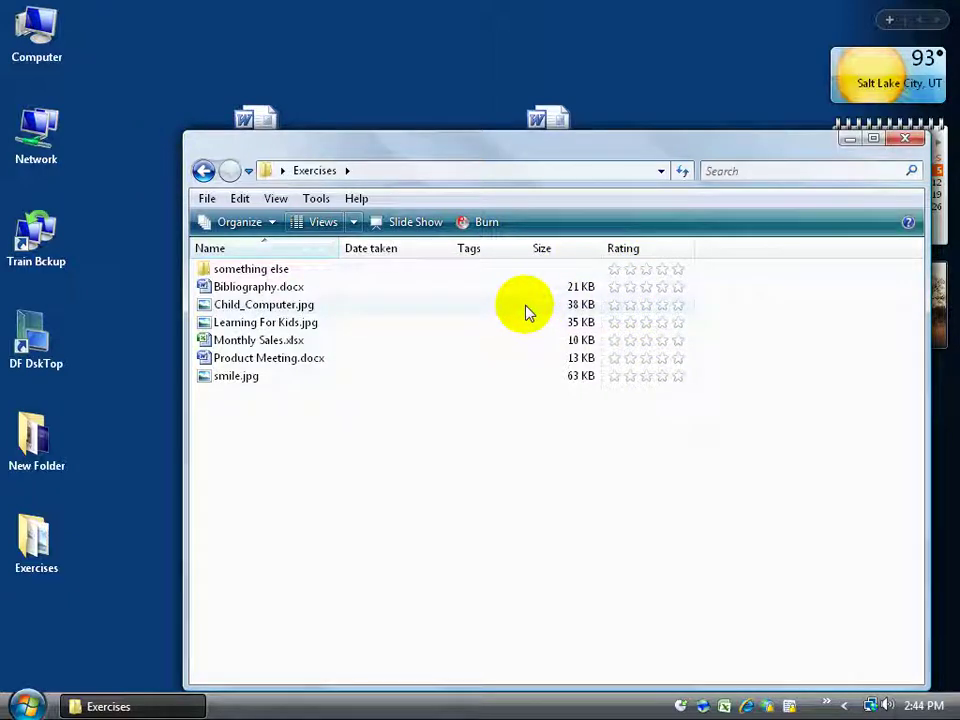
{"action": "left_click", "coordinate": [353, 221]}
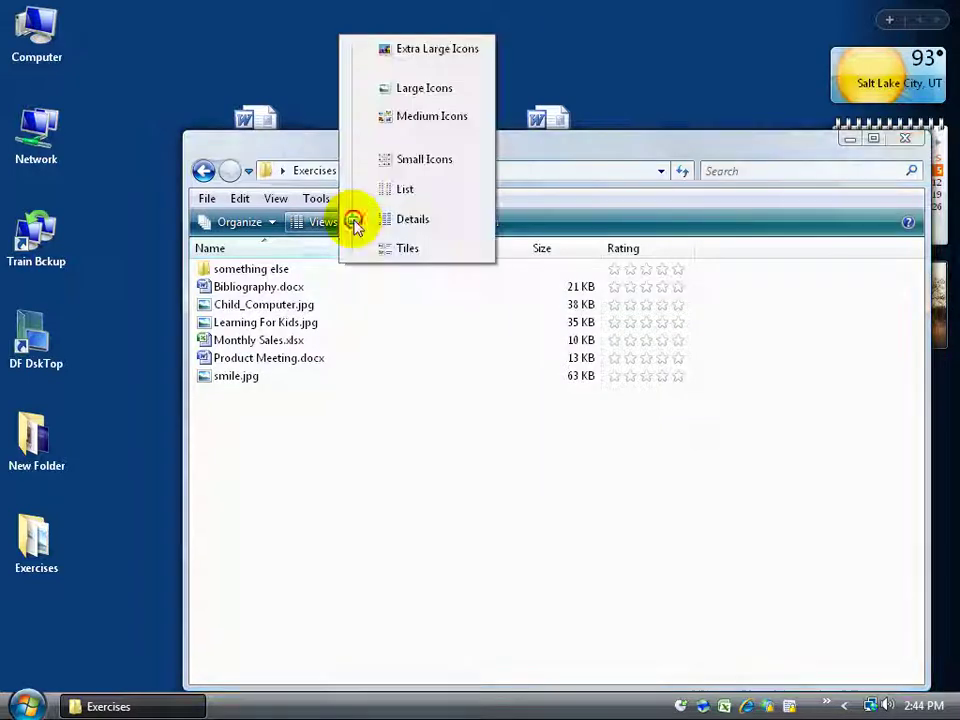
{"action": "left_click", "coordinate": [412, 219]}
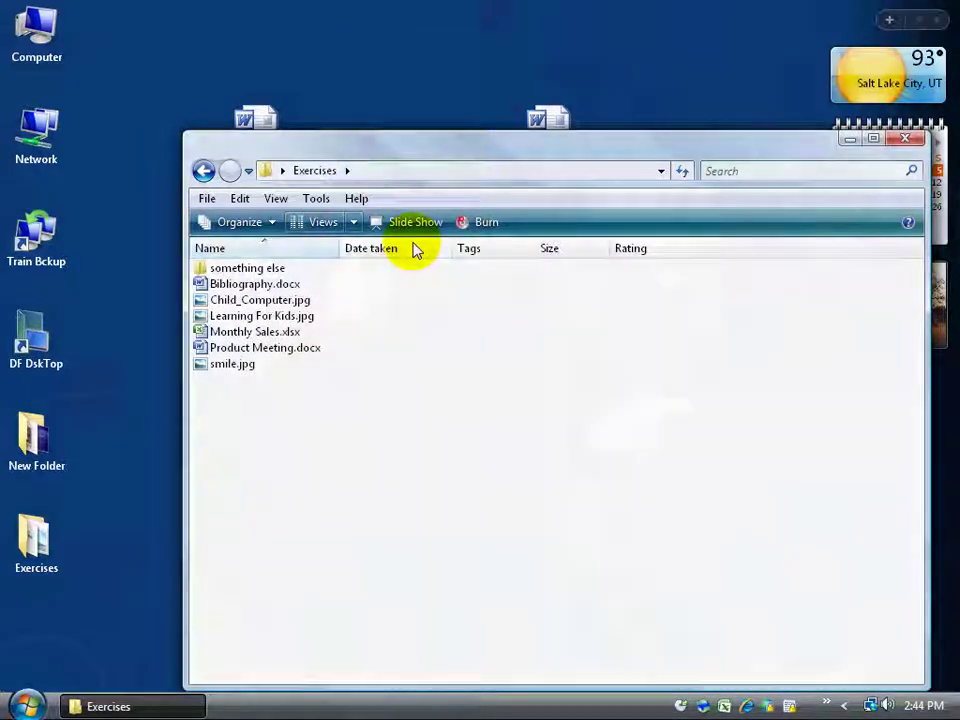